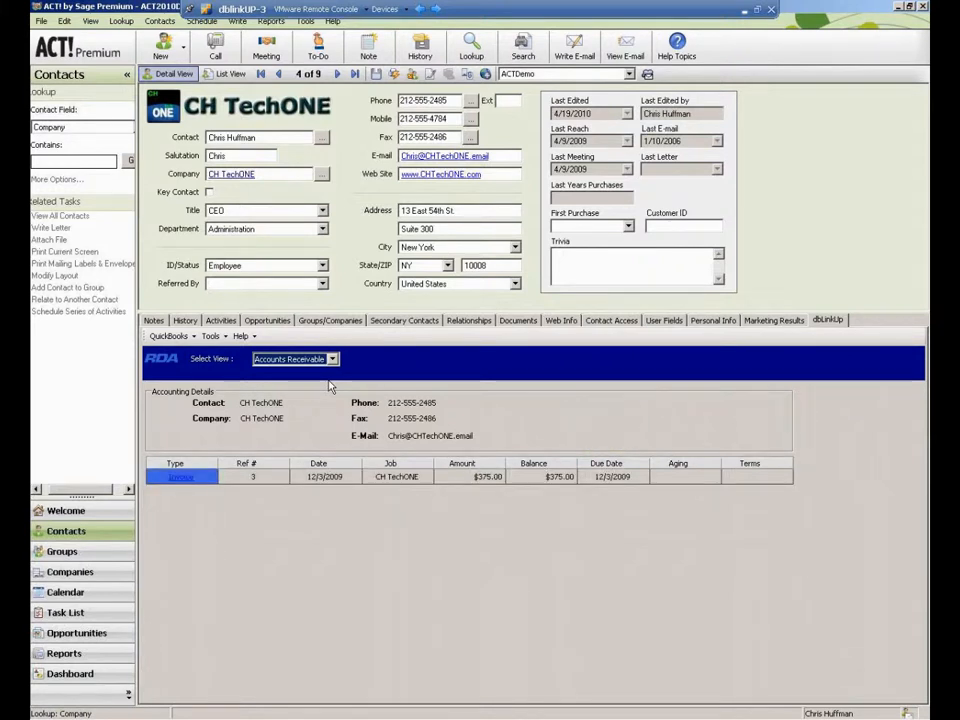
Inspect the details of the CH TechONE invoice in the accounts receivable list and close it.
{"action": "double_click", "coordinate": [176, 480]}
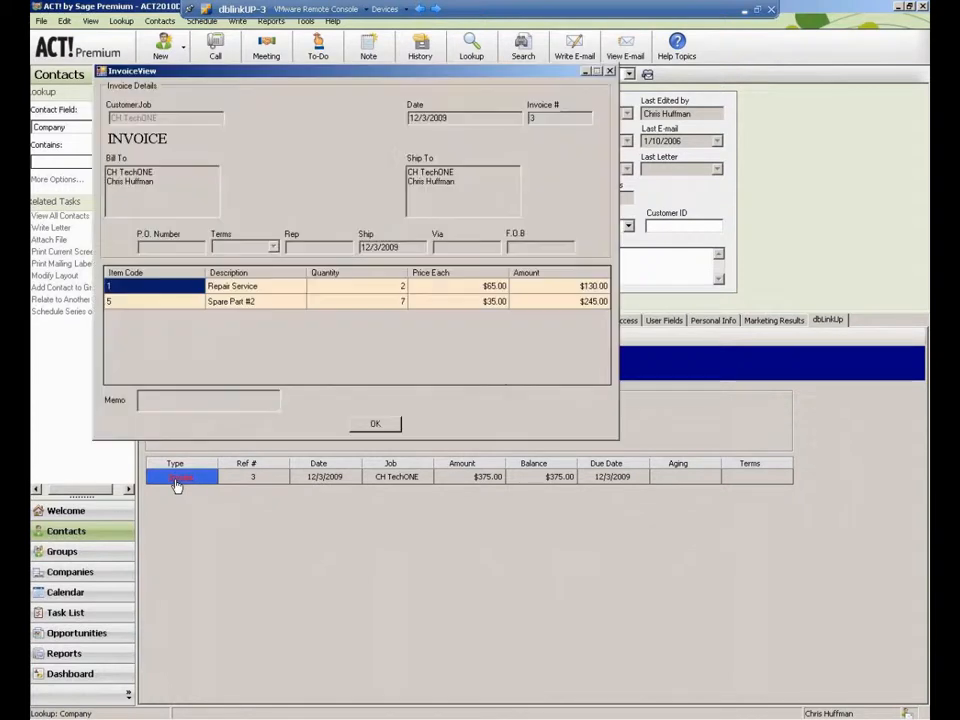
{"action": "left_click_drag", "start_coordinate": [265, 78], "coordinate": [401, 258]}
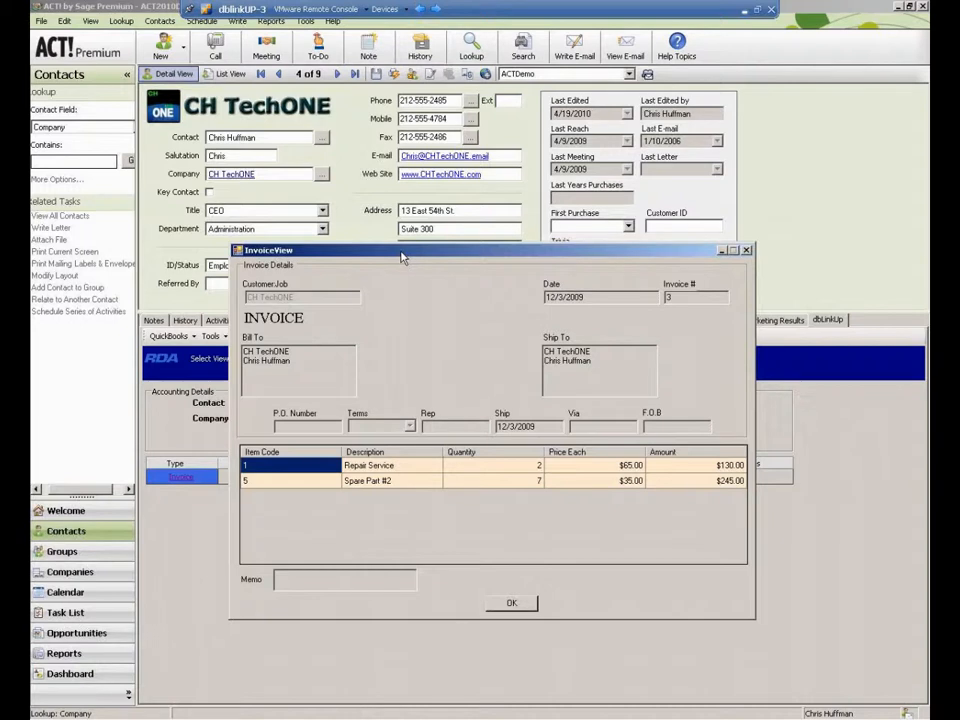
{"action": "left_click", "coordinate": [511, 603]}
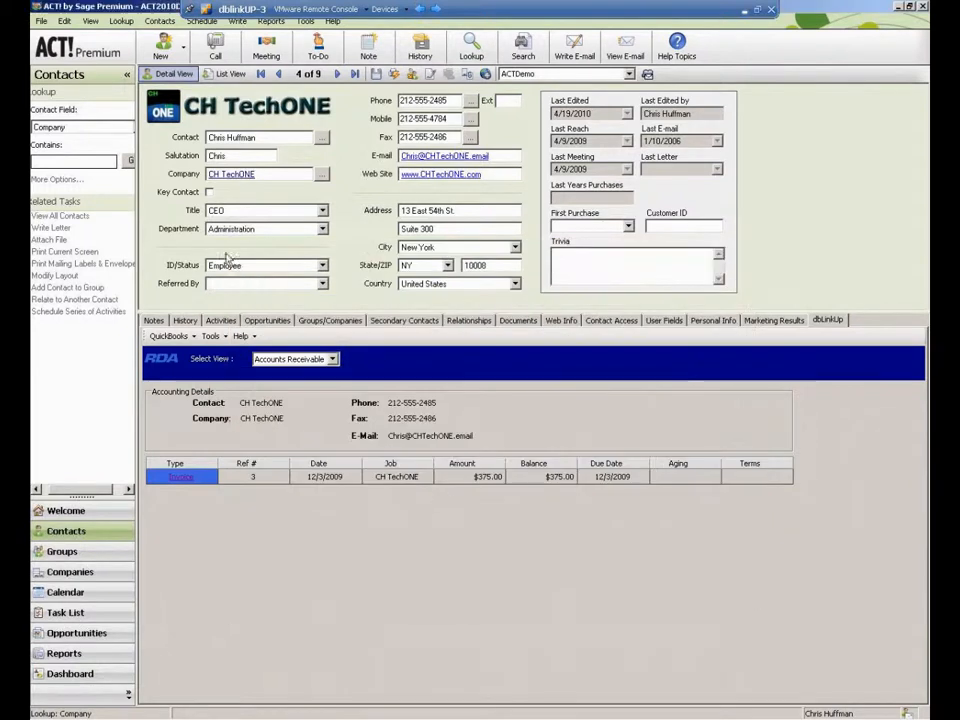
Look up contacts by the company "superclean" and open the second matching contact record.
{"action": "left_click", "coordinate": [97, 160]}
{"action": "type", "text": "superclean"}
{"action": "key", "text": "Return"}
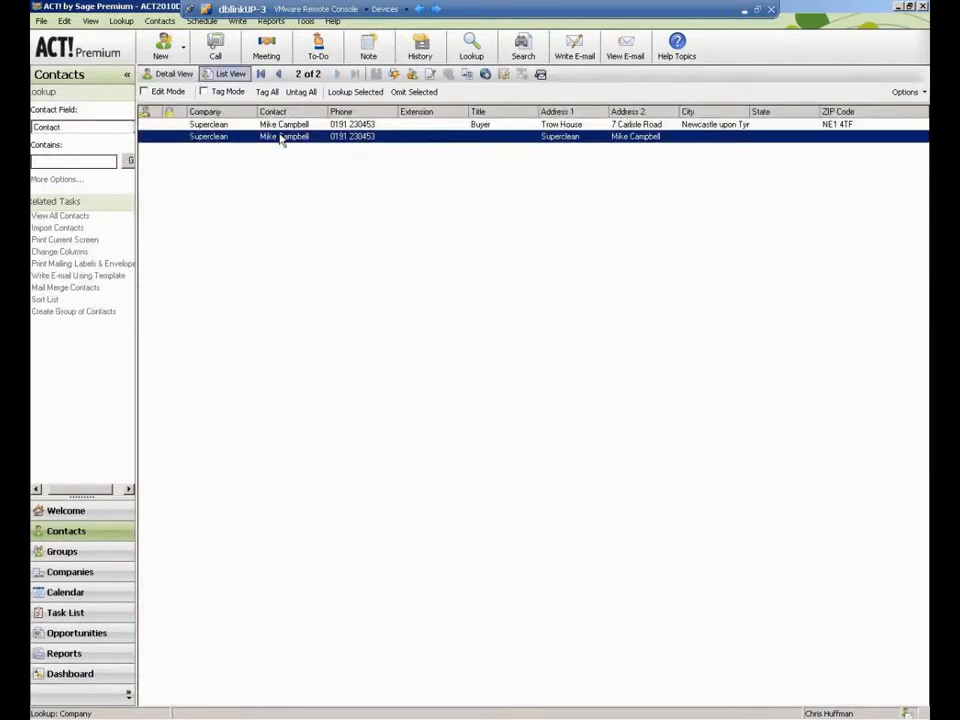
{"action": "double_click", "coordinate": [282, 138]}
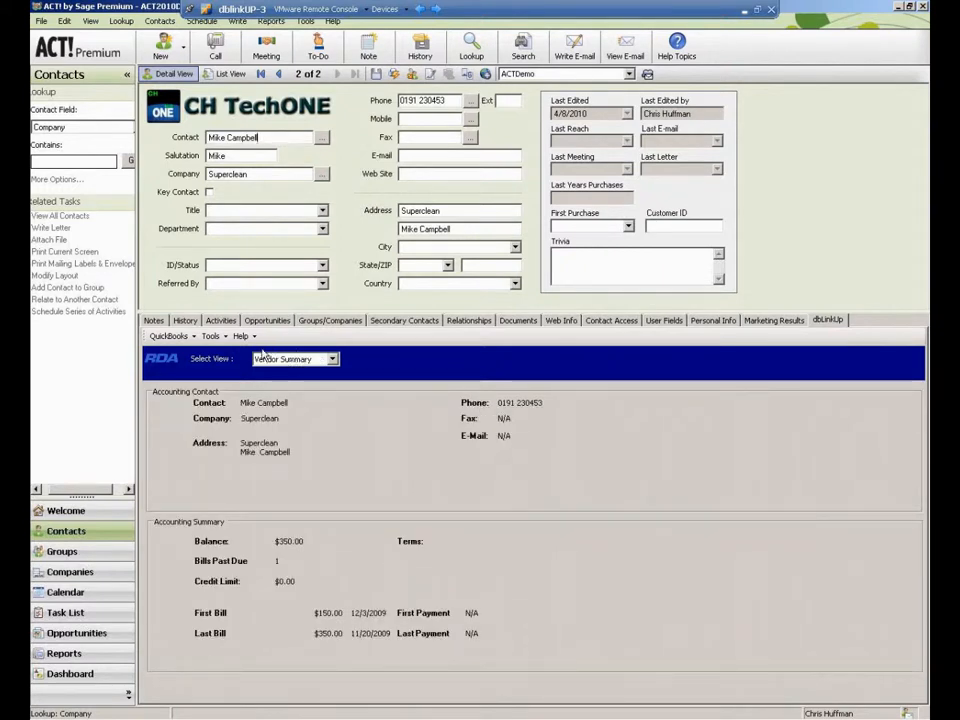
Switch the vendor's accounting view to Accounts Payable, inspect the first bill's details and close it.
{"action": "left_click", "coordinate": [333, 362]}
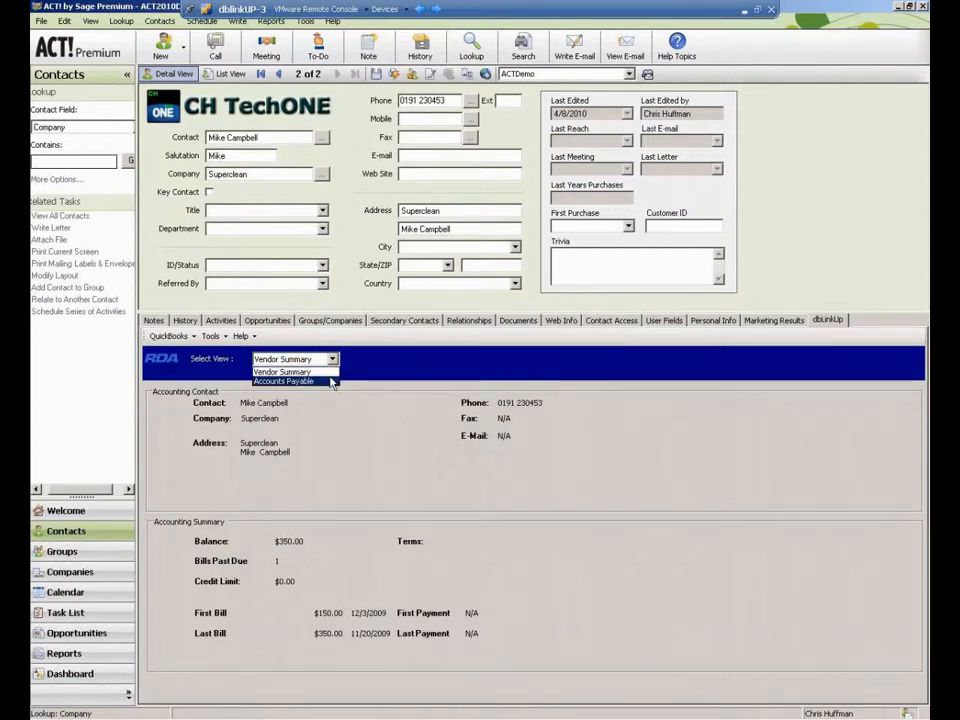
{"action": "left_click", "coordinate": [331, 381]}
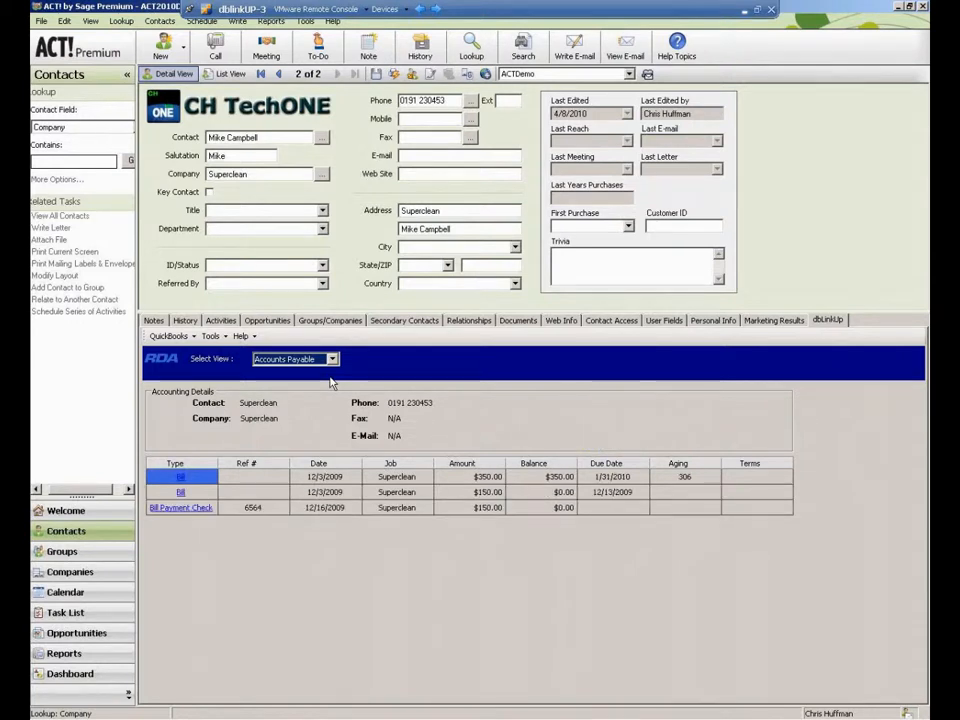
{"action": "left_click", "coordinate": [181, 479]}
{"action": "left_click_drag", "start_coordinate": [377, 88], "coordinate": [550, 287]}
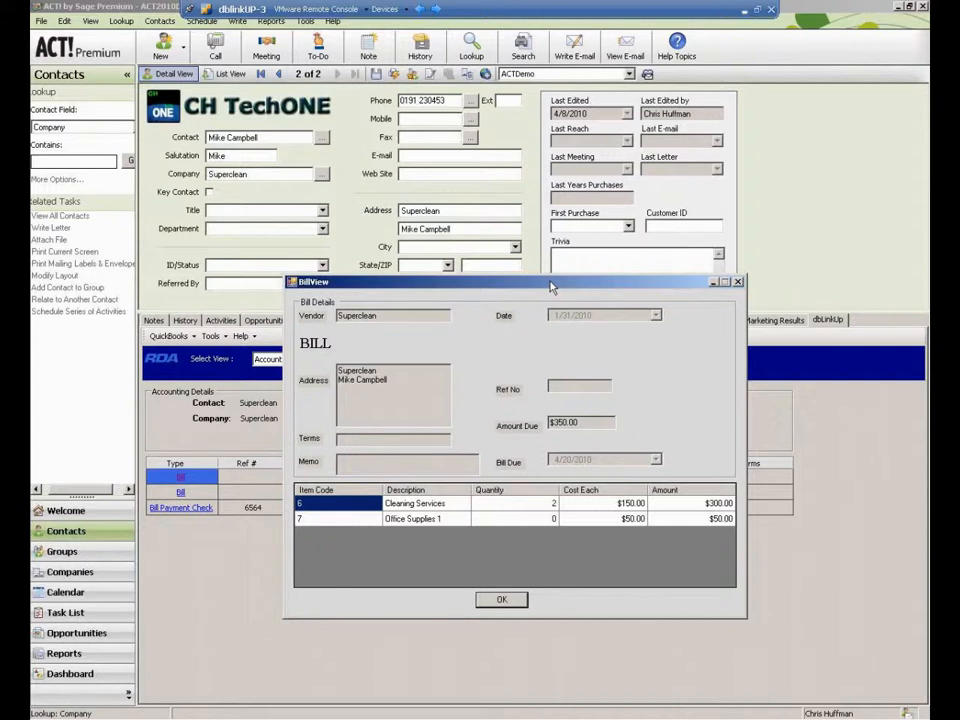
{"action": "left_click", "coordinate": [501, 601]}
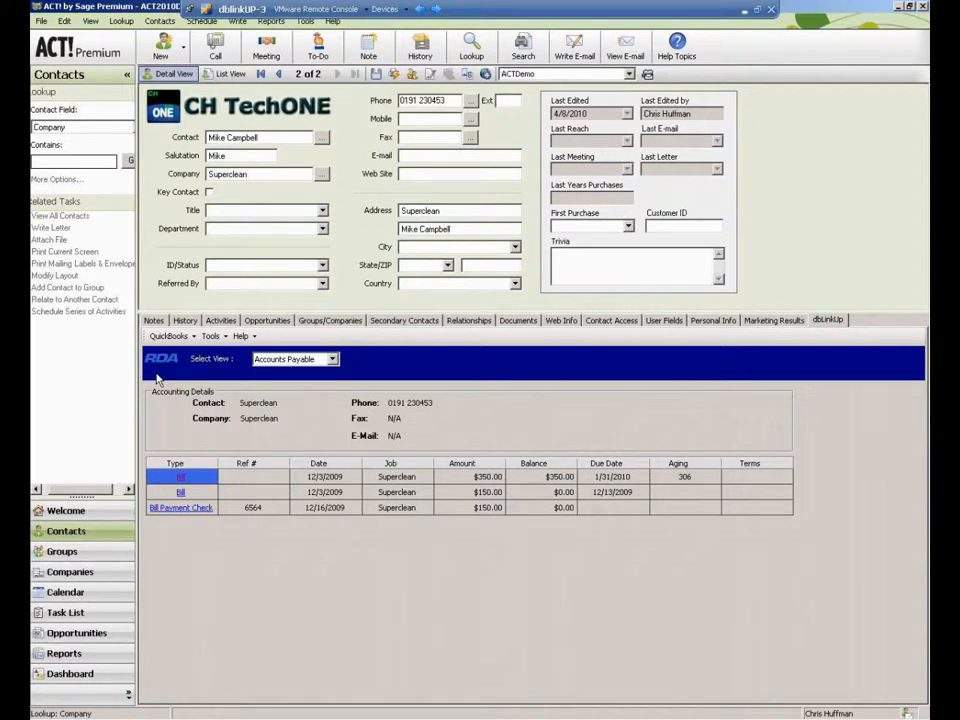
Begin creating a dbLinkUp security user by choosing the first available ACT! user.
{"action": "left_click", "coordinate": [211, 336]}
{"action": "mouse_move", "coordinate": [222, 353]}
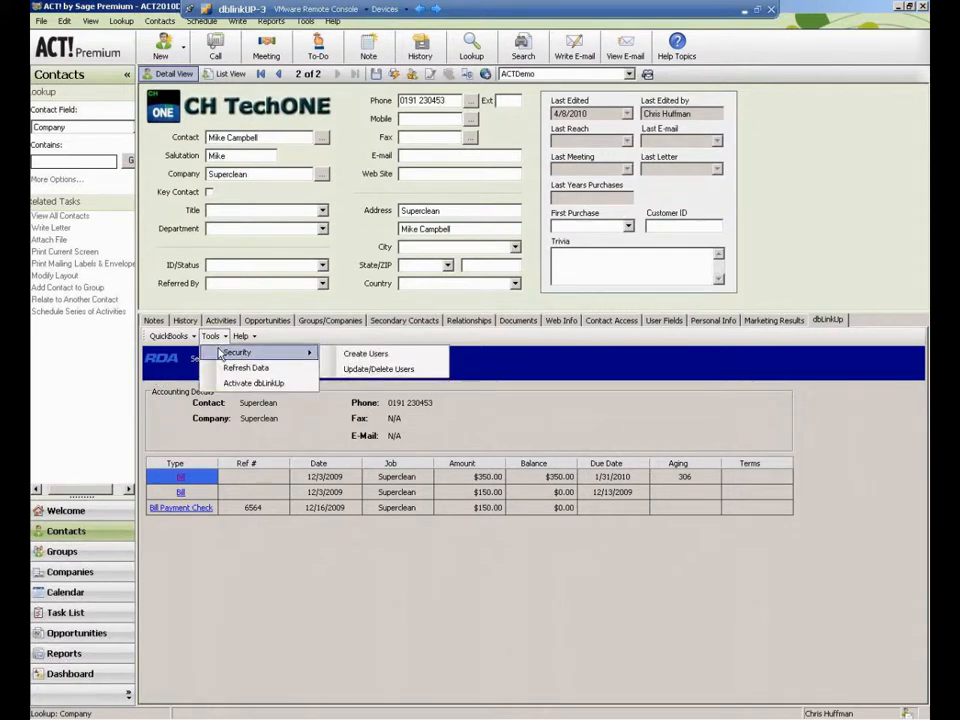
{"action": "left_click", "coordinate": [350, 358]}
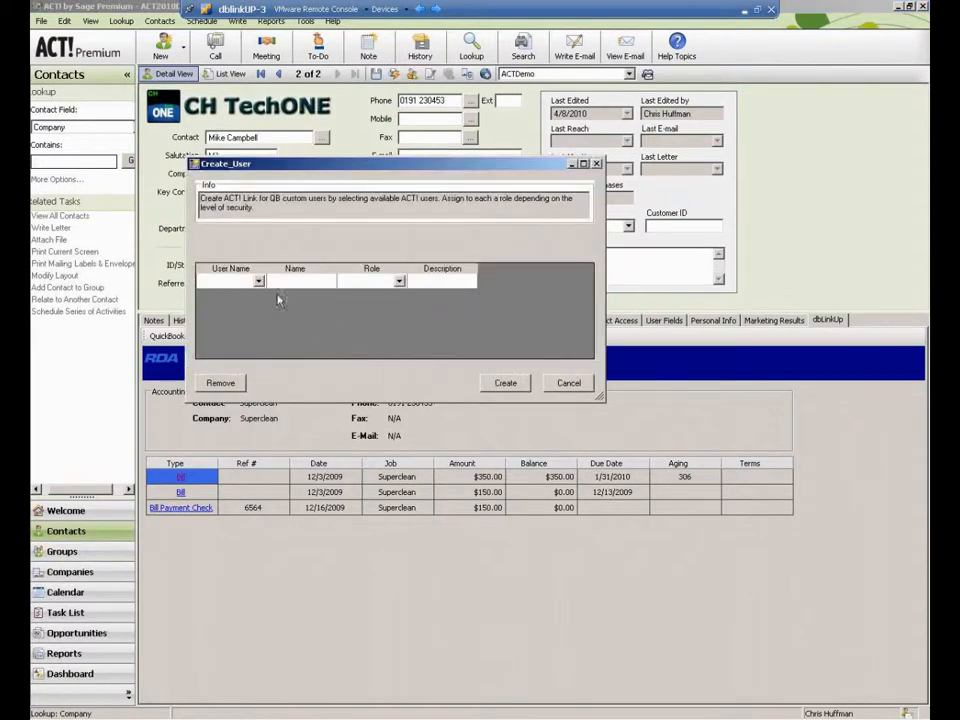
{"action": "left_click", "coordinate": [257, 283]}
{"action": "left_click", "coordinate": [258, 283]}
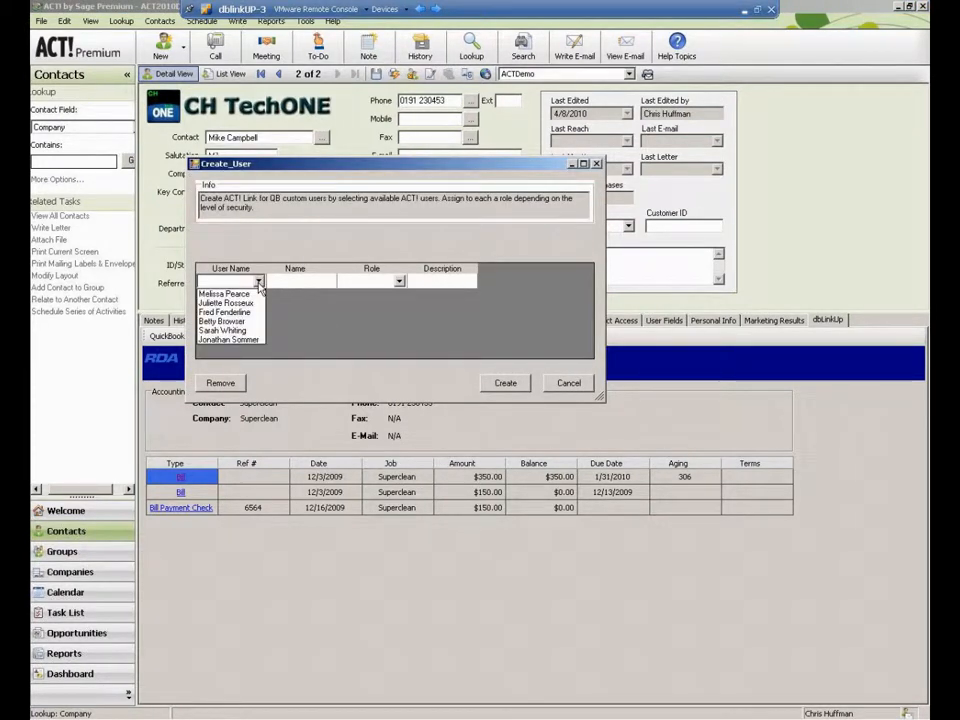
{"action": "left_click", "coordinate": [228, 294]}
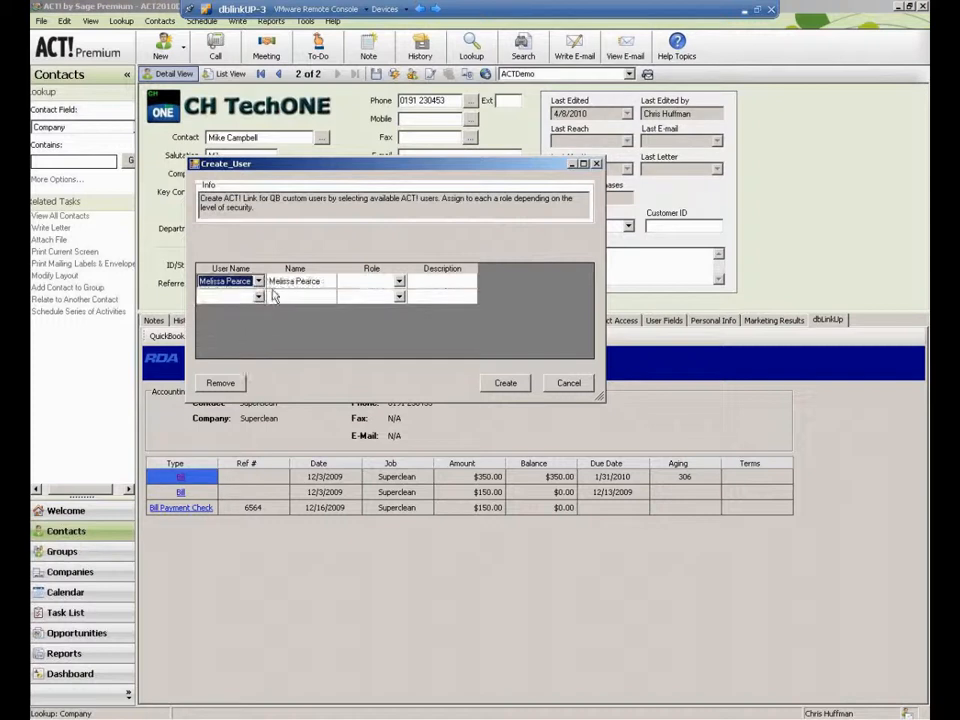
Try the Administrator, Manager and Standard roles in turn for the new security user.
{"action": "left_click", "coordinate": [399, 287]}
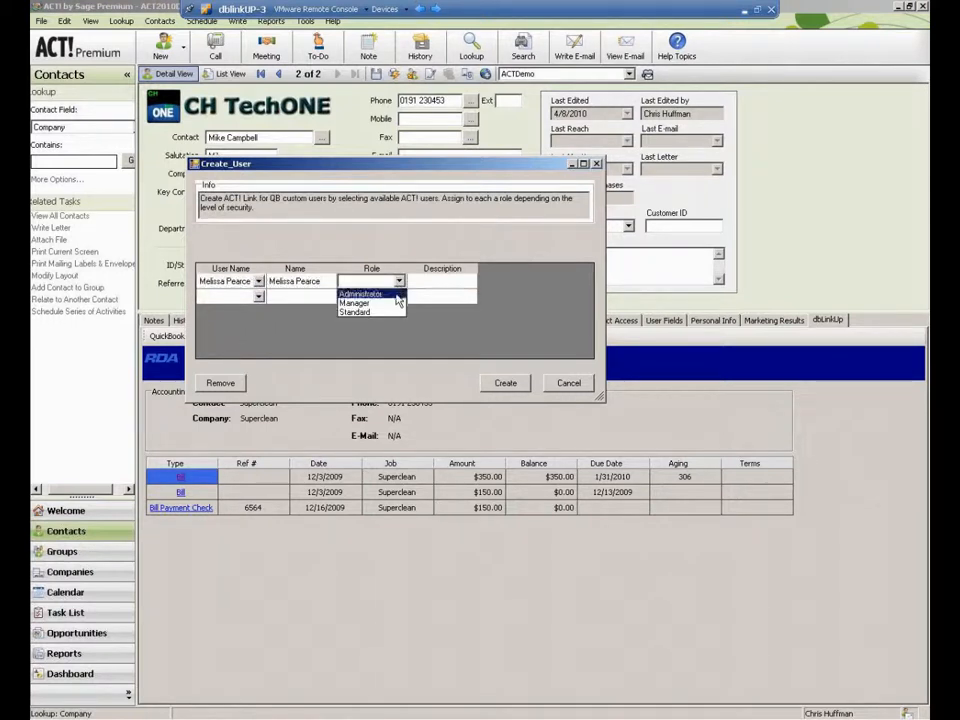
{"action": "left_click", "coordinate": [396, 295]}
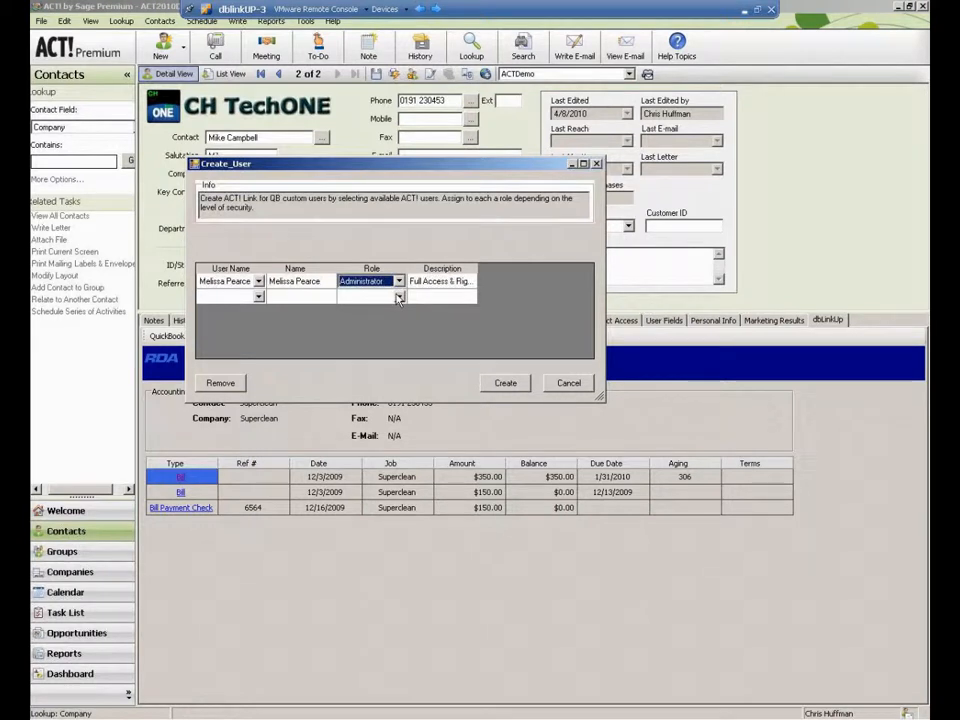
{"action": "left_click", "coordinate": [398, 281]}
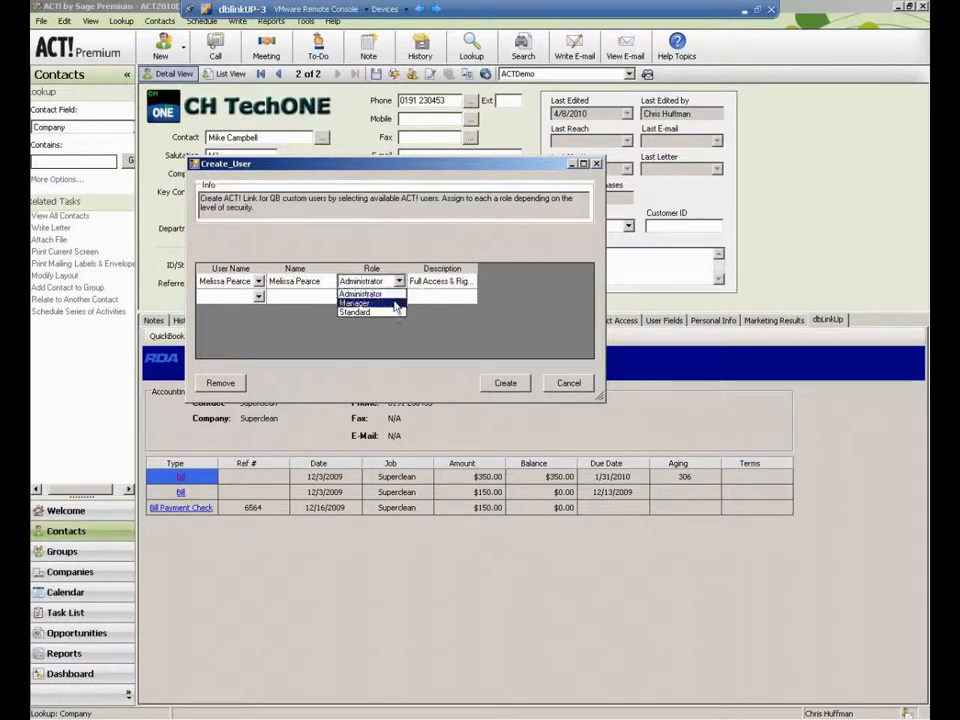
{"action": "left_click", "coordinate": [396, 303]}
{"action": "left_click", "coordinate": [398, 281]}
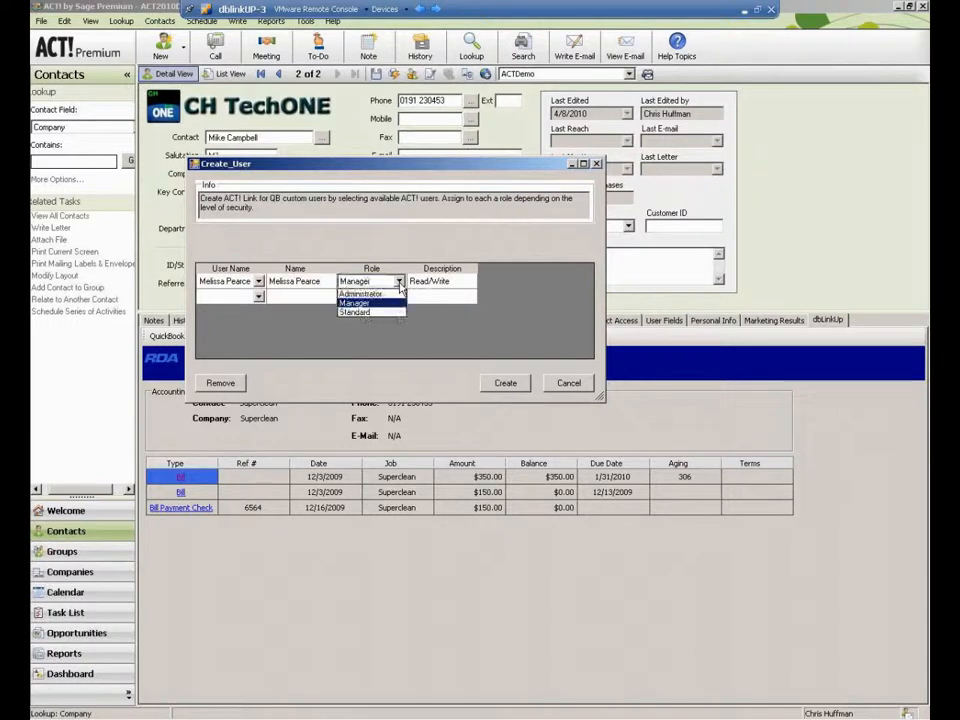
{"action": "left_click", "coordinate": [396, 313]}
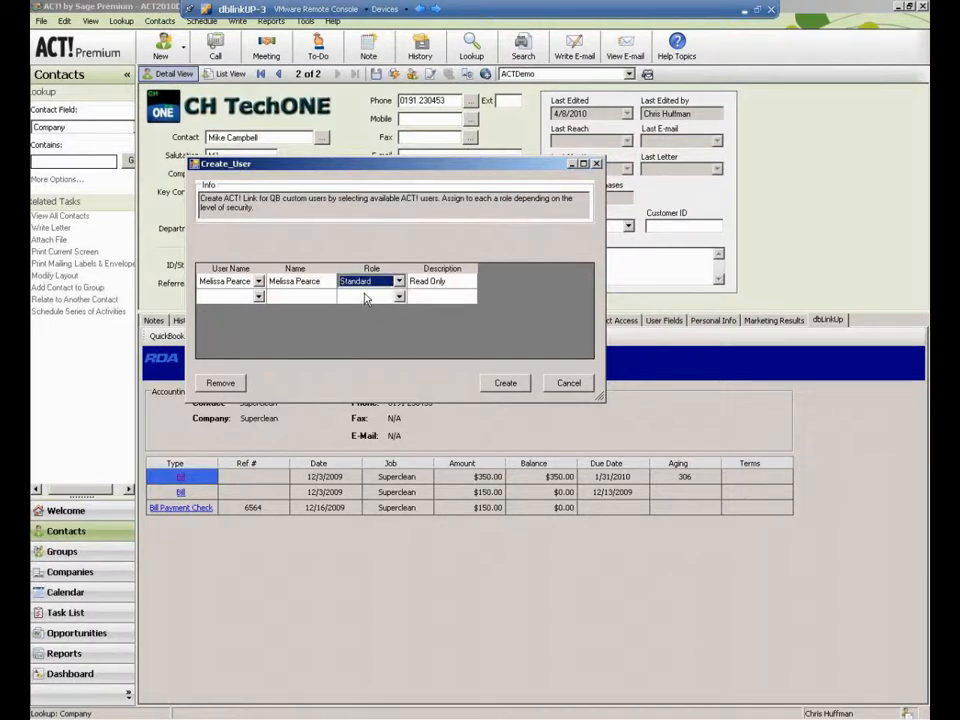
Assign the Manager role to the new security user and create the user.
{"action": "left_click", "coordinate": [399, 282]}
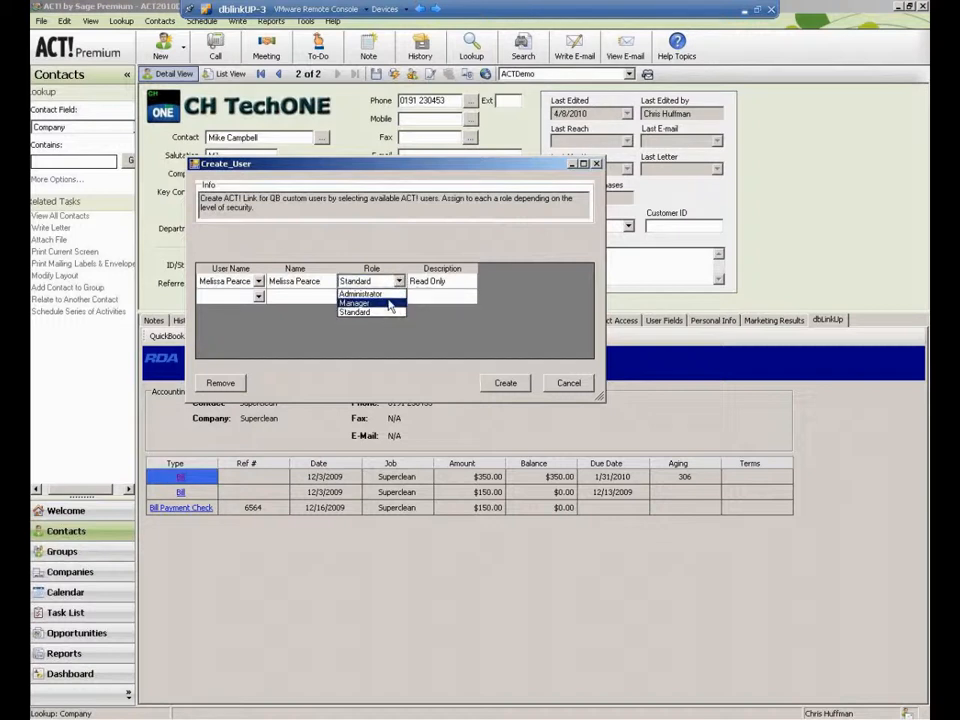
{"action": "left_click", "coordinate": [390, 303]}
{"action": "left_click", "coordinate": [506, 385]}
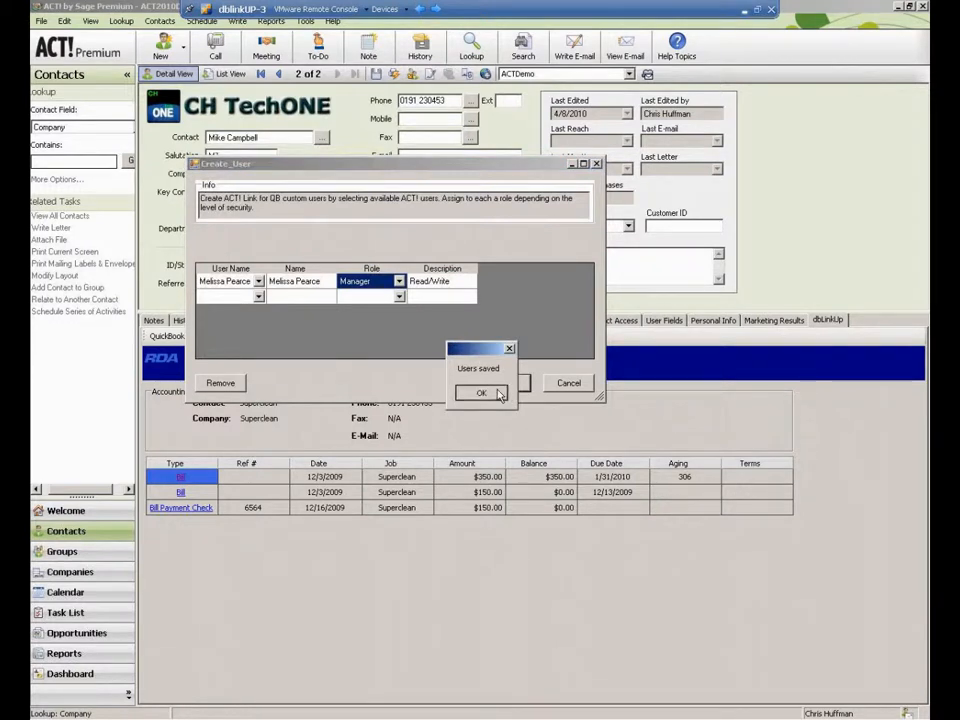
{"action": "left_click", "coordinate": [488, 392]}
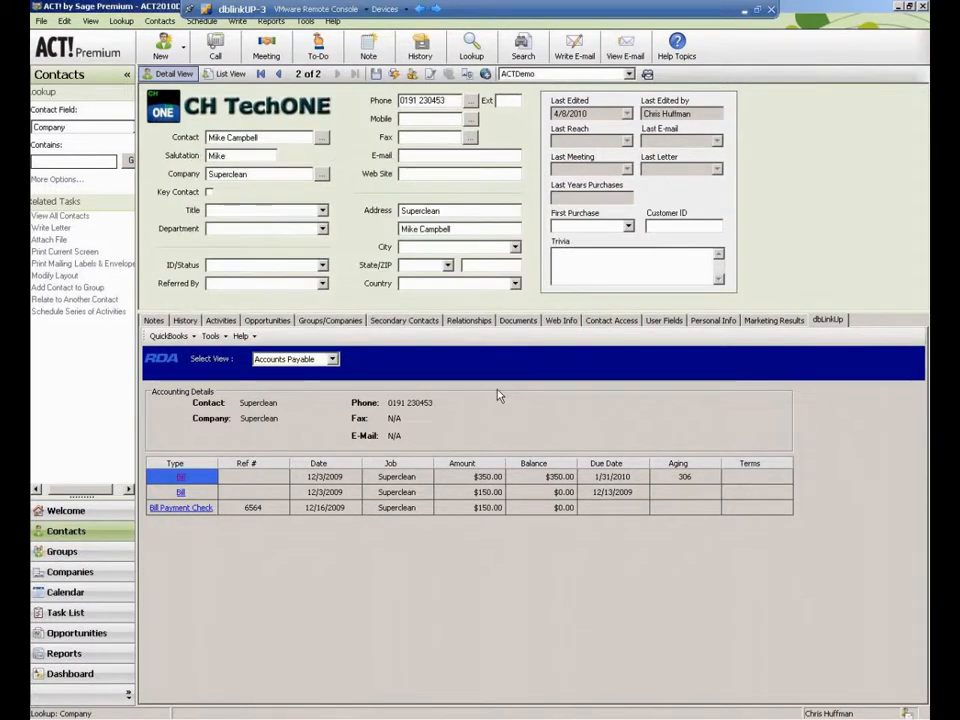
Change the newly created security user's role to Standard and save the update.
{"action": "left_click", "coordinate": [210, 338]}
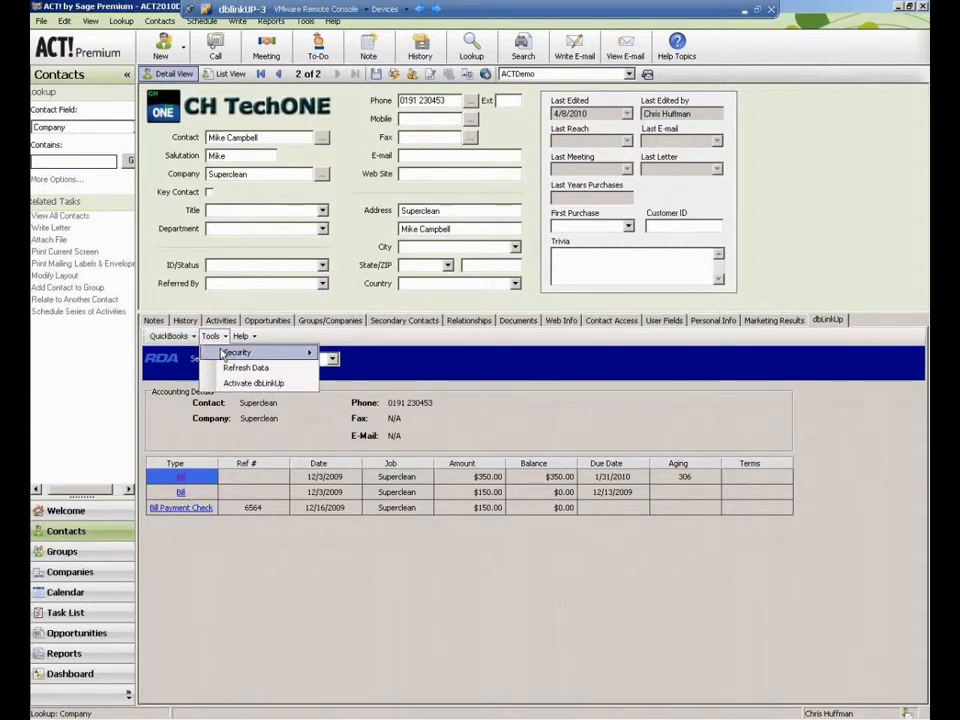
{"action": "mouse_move", "coordinate": [270, 353]}
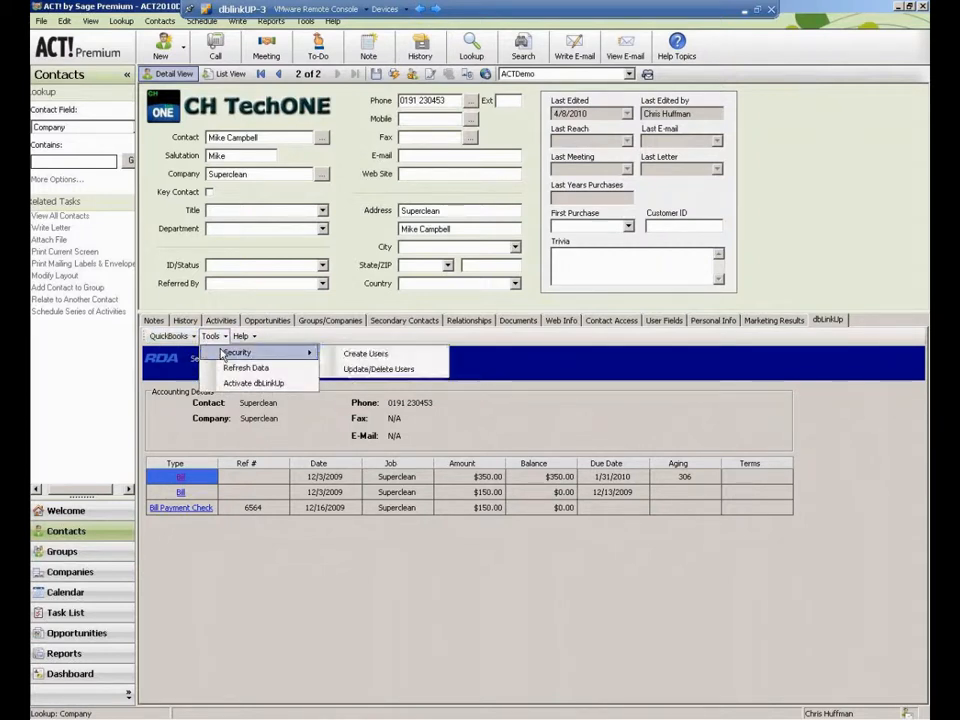
{"action": "left_click", "coordinate": [372, 370]}
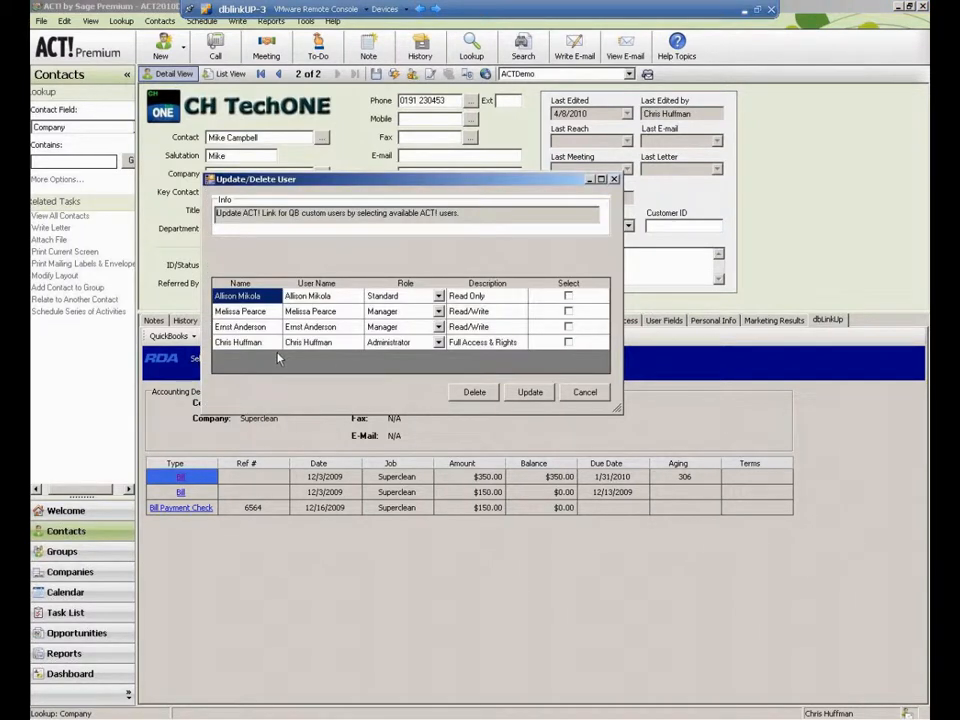
{"action": "left_click", "coordinate": [258, 313]}
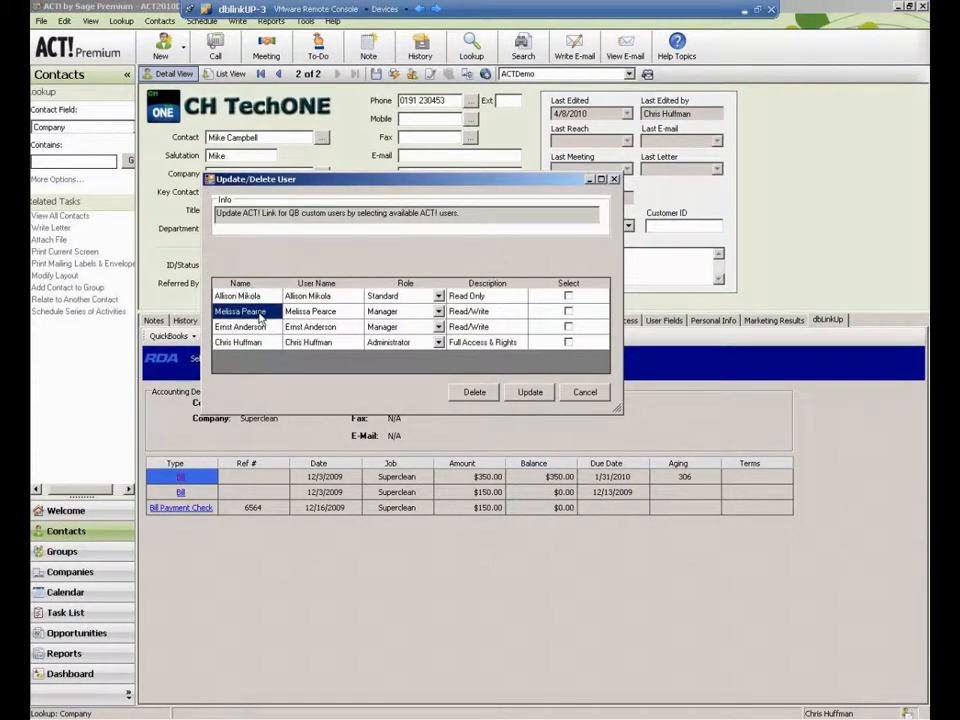
{"action": "left_click", "coordinate": [438, 314]}
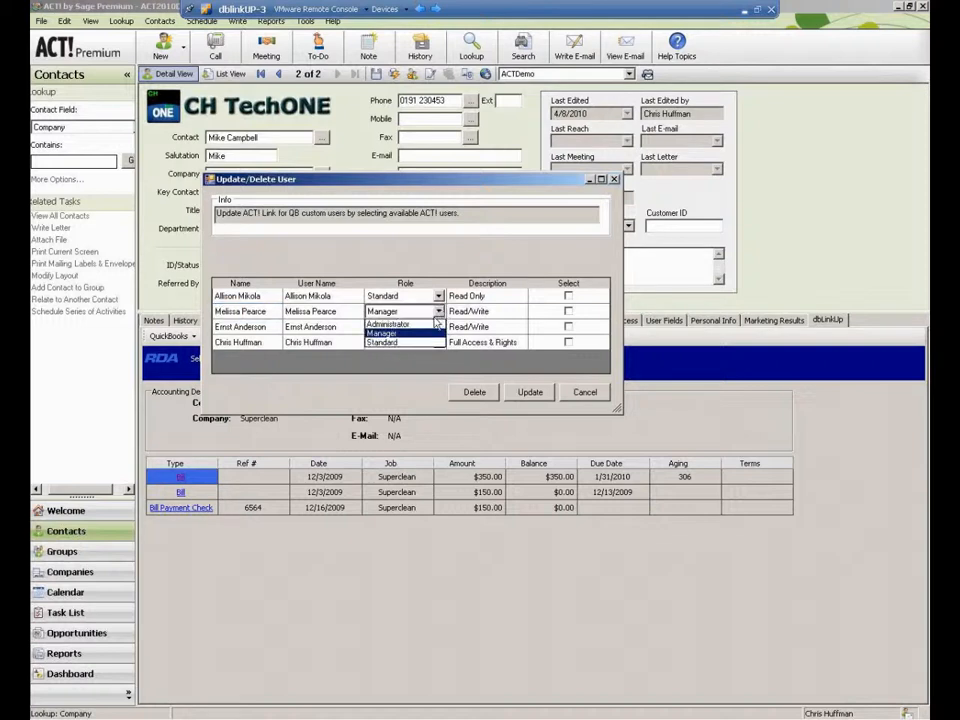
{"action": "left_click", "coordinate": [428, 342]}
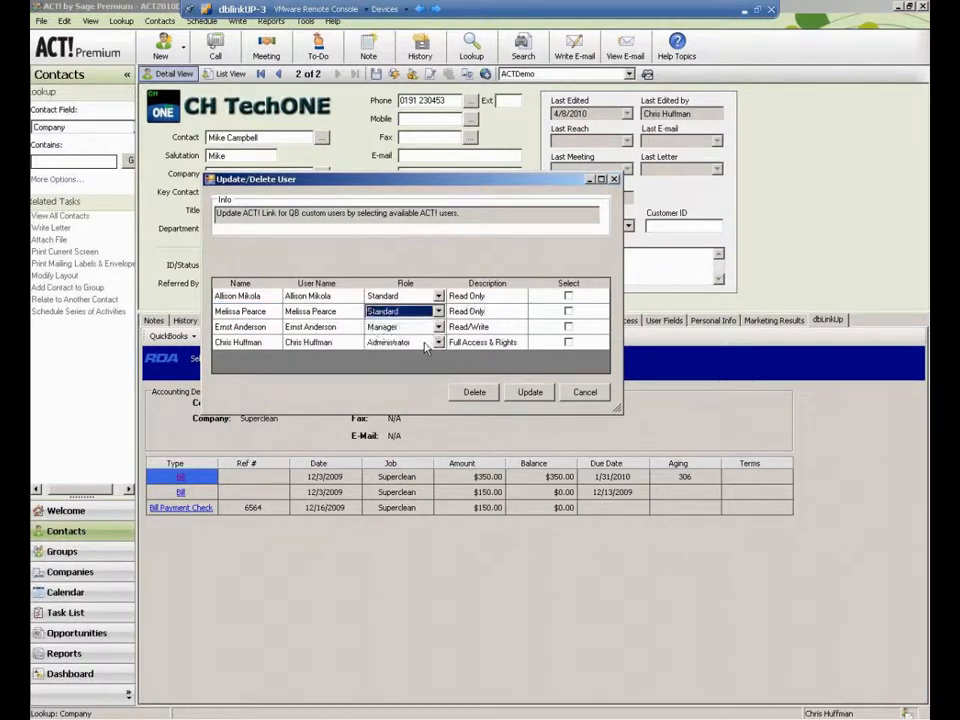
{"action": "left_click", "coordinate": [529, 392]}
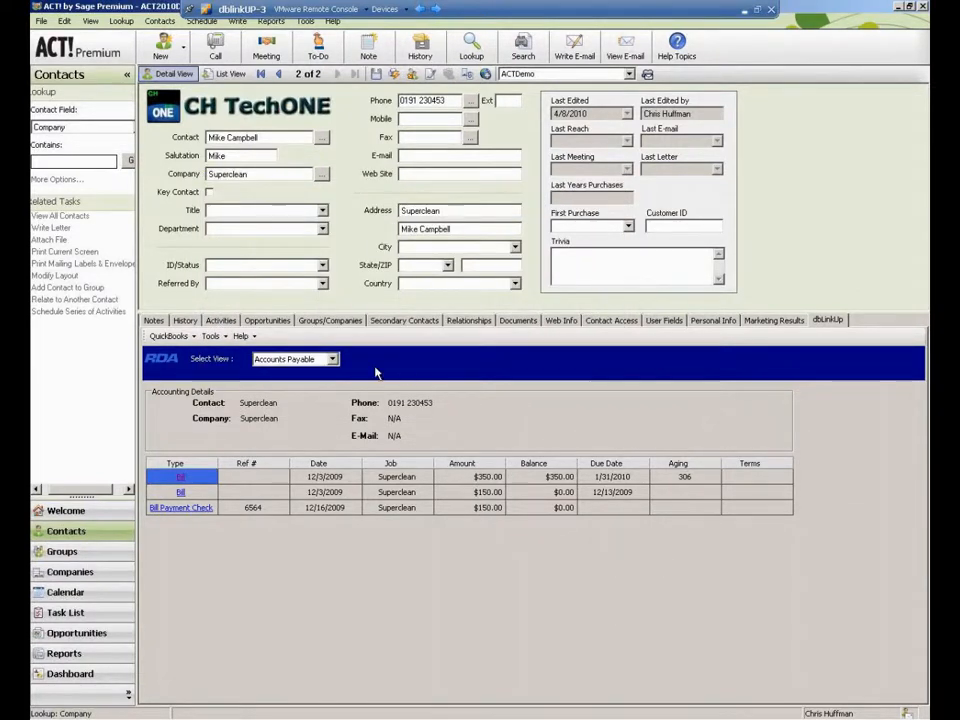
Delete the security user just changed to Standard, second in the user list, and confirm the deletion.
{"action": "left_click", "coordinate": [223, 339]}
{"action": "mouse_move", "coordinate": [250, 353]}
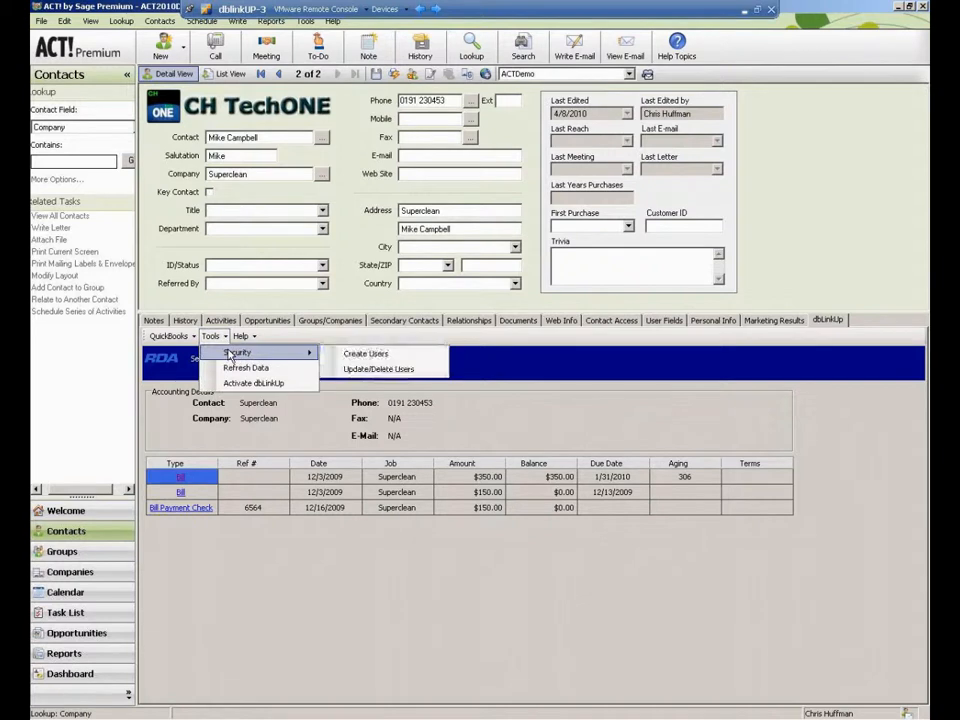
{"action": "left_click", "coordinate": [371, 369]}
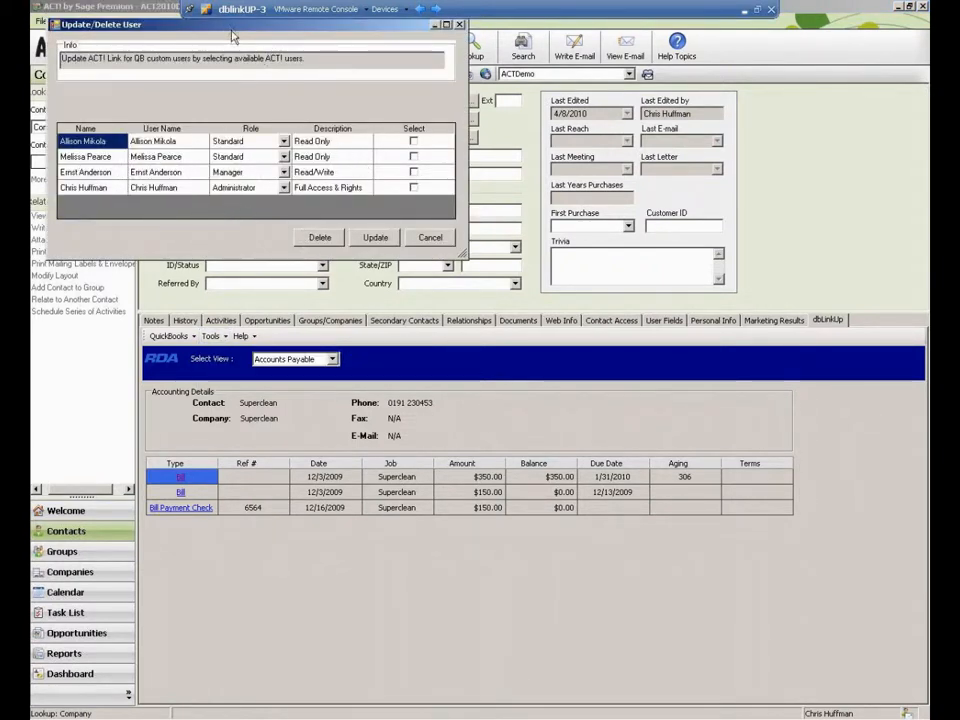
{"action": "left_click", "coordinate": [414, 156]}
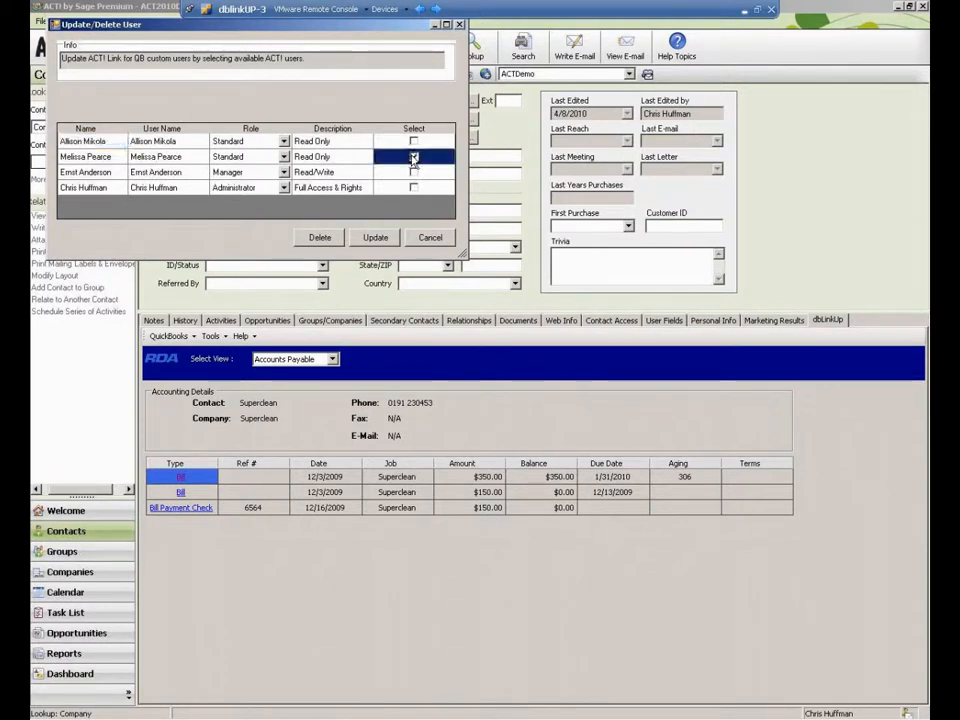
{"action": "left_click", "coordinate": [341, 240]}
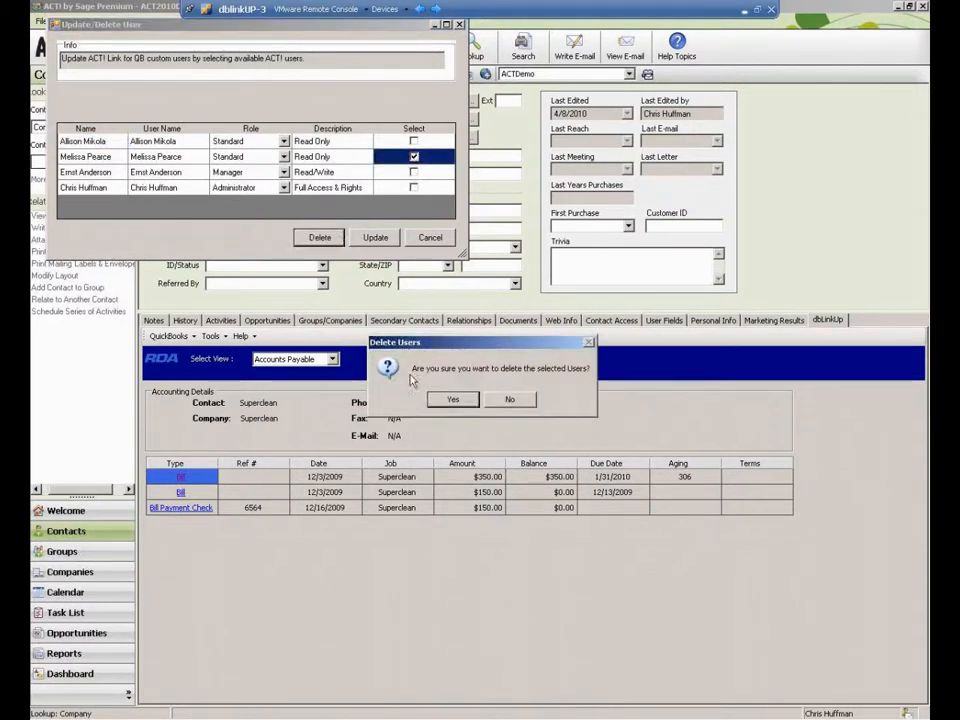
{"action": "left_click", "coordinate": [452, 401]}
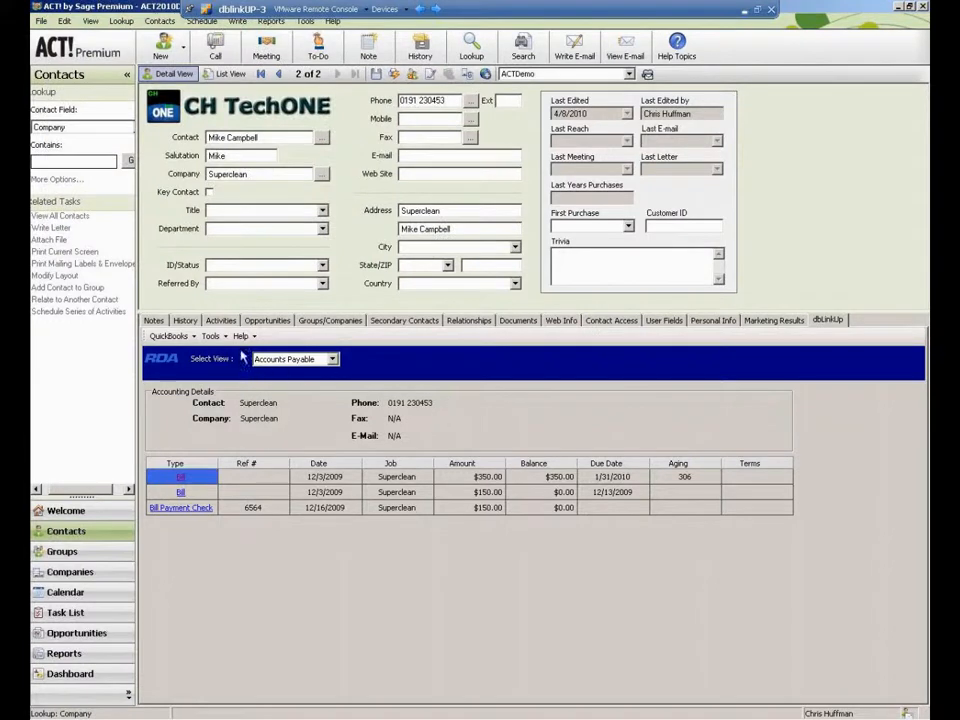
Check the remaining dbLinkUp security users and close the list without changes.
{"action": "left_click", "coordinate": [210, 336]}
{"action": "mouse_move", "coordinate": [240, 350]}
{"action": "left_click", "coordinate": [350, 371]}
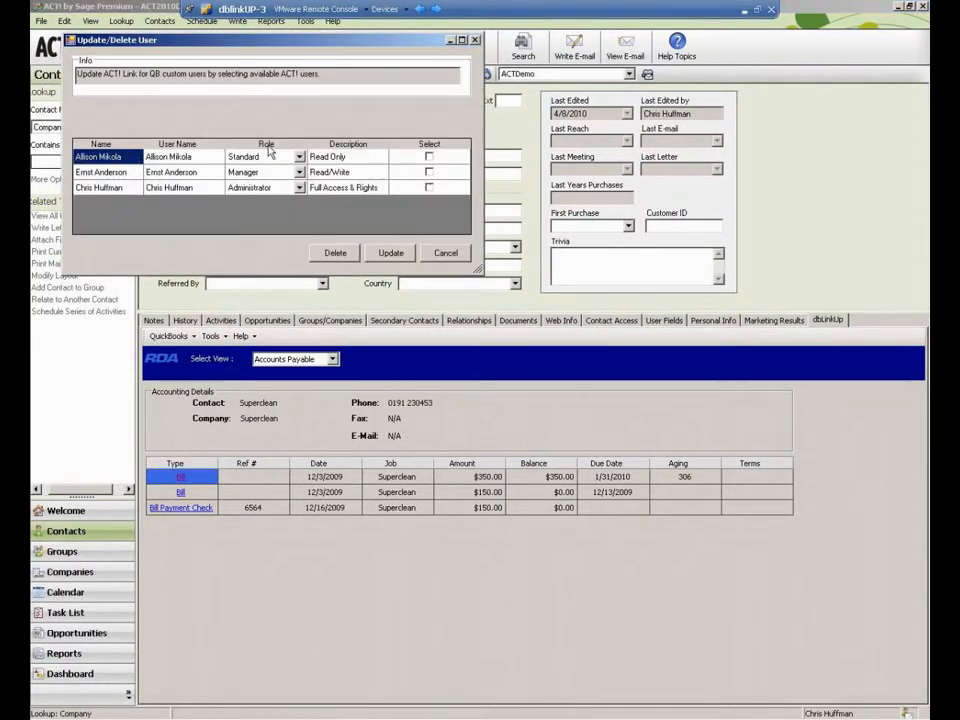
{"action": "left_click", "coordinate": [444, 253]}
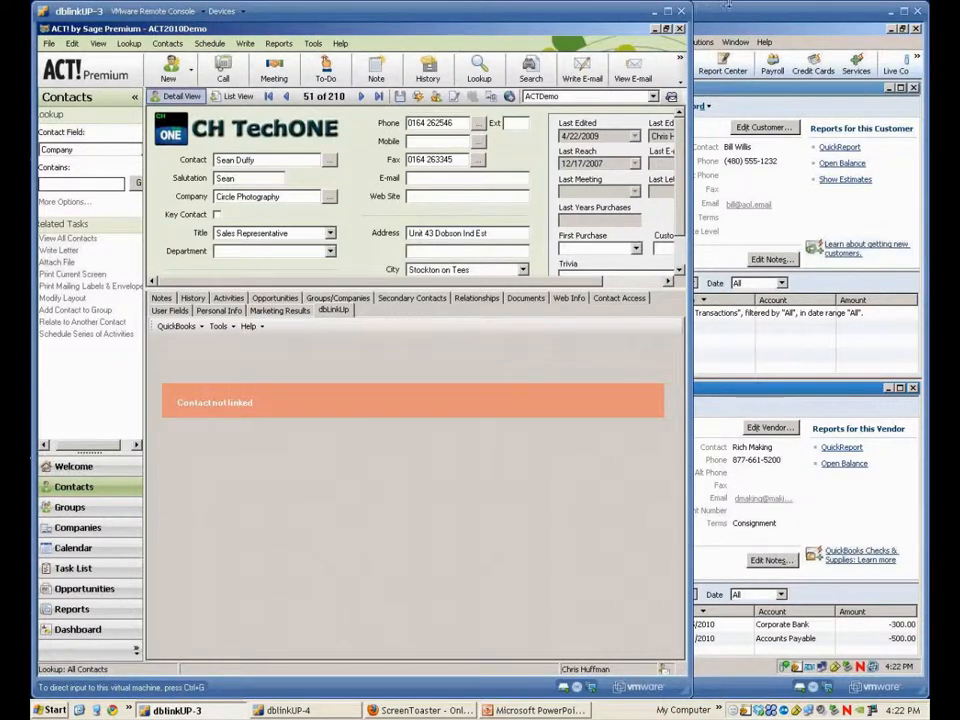
Start linking the Circle Photography contact to QuickBooks, choosing to create a new linked record of type Customers.
{"action": "left_click", "coordinate": [737, 13]}
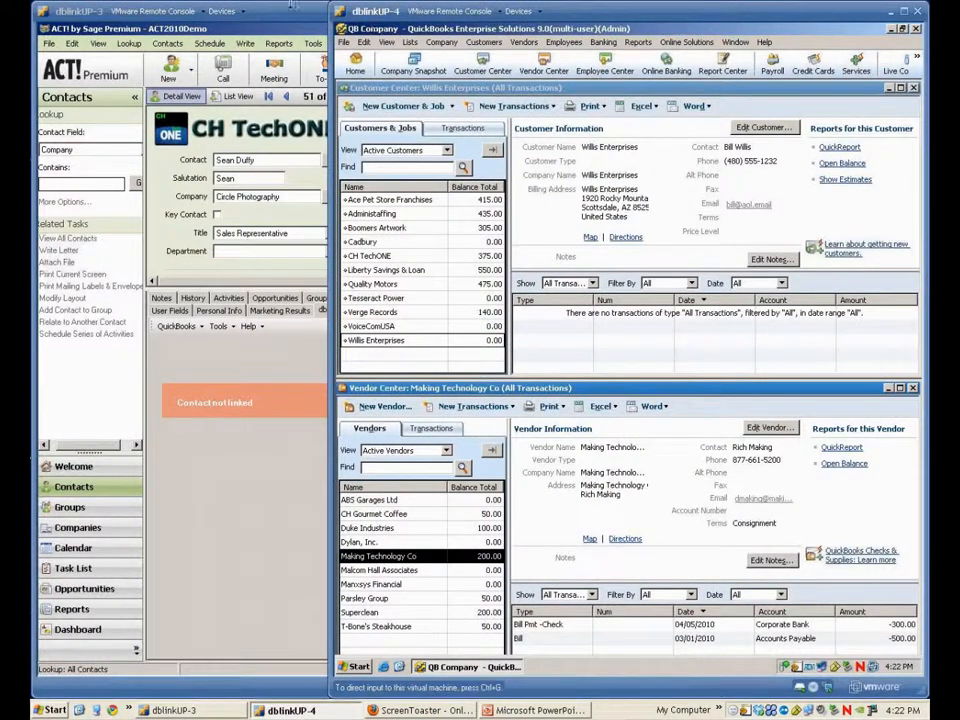
{"action": "left_click", "coordinate": [284, 15]}
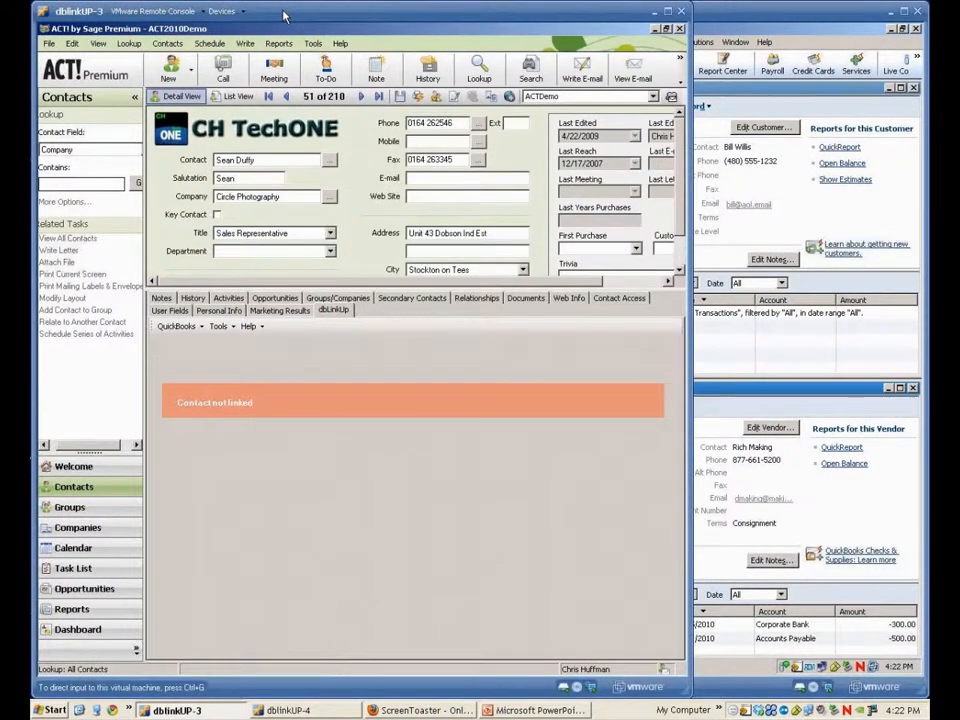
{"action": "left_click", "coordinate": [176, 326]}
{"action": "left_click", "coordinate": [190, 344]}
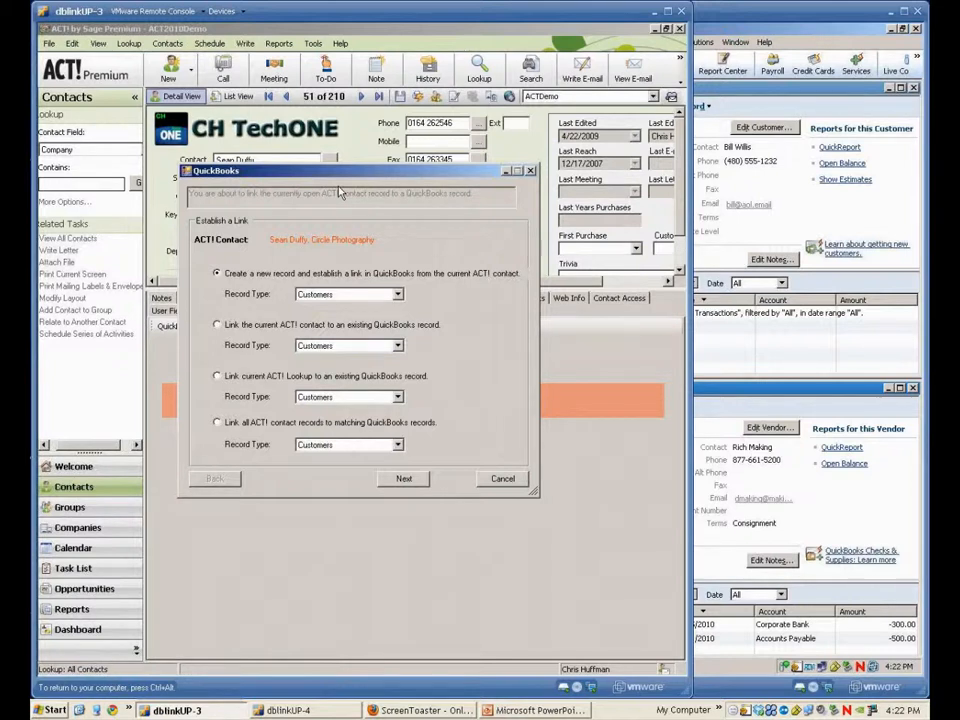
{"action": "left_click_drag", "start_coordinate": [335, 171], "coordinate": [408, 278]}
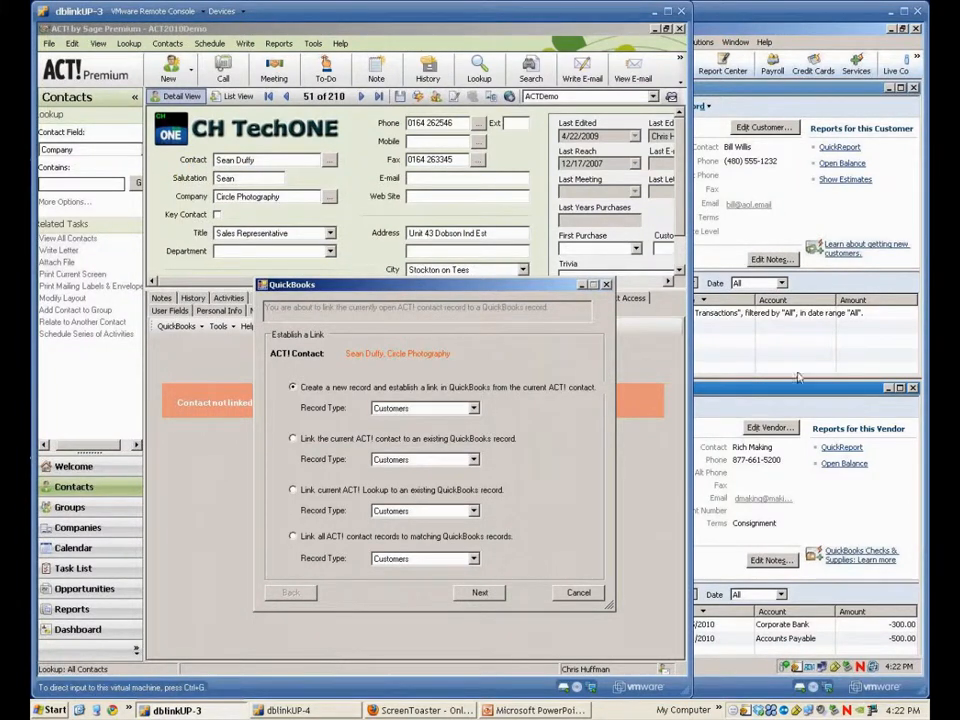
{"action": "left_click", "coordinate": [781, 359]}
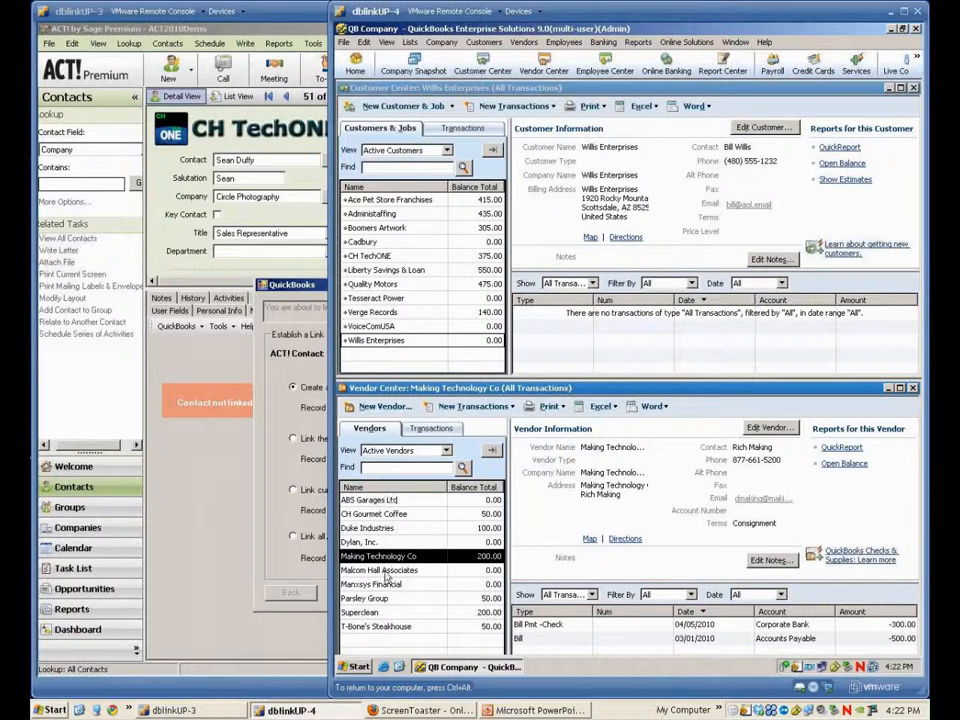
{"action": "left_click", "coordinate": [265, 405]}
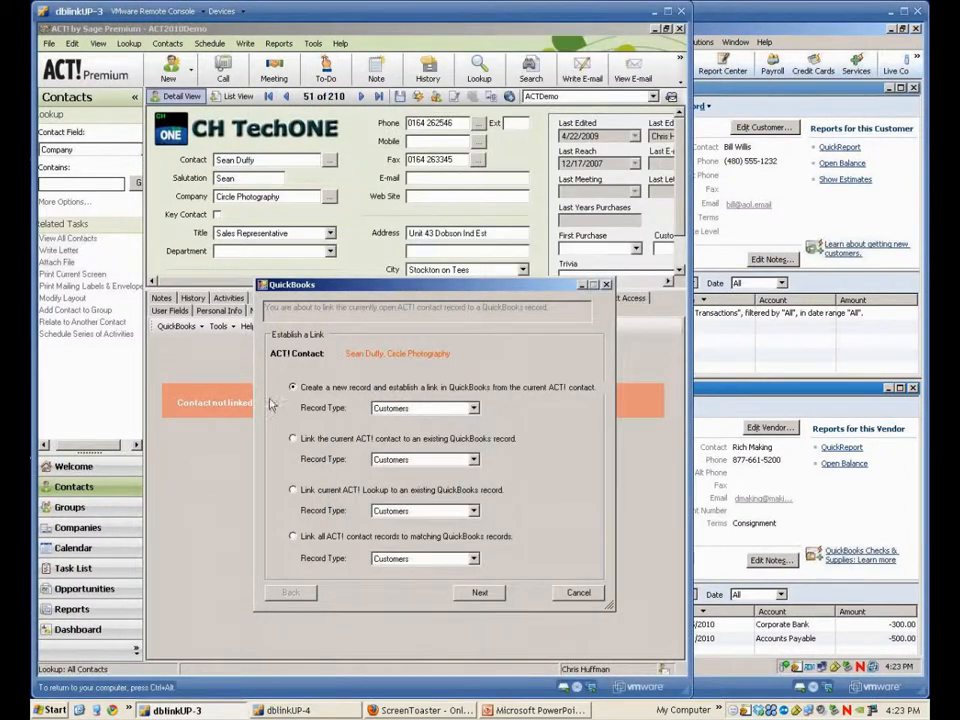
{"action": "left_click", "coordinate": [475, 409]}
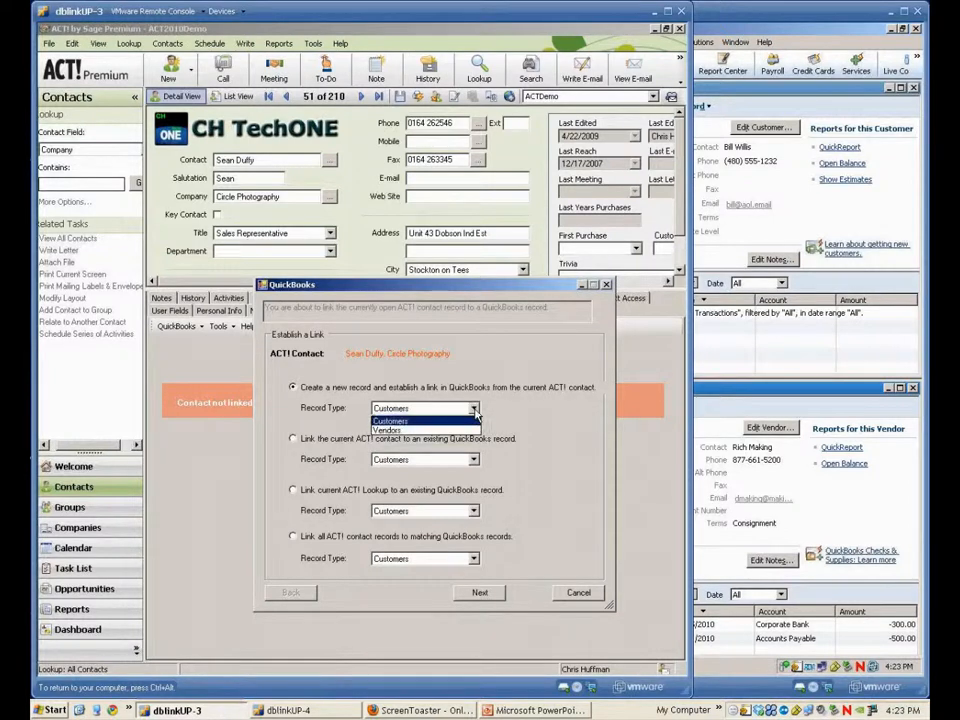
{"action": "left_click", "coordinate": [440, 421]}
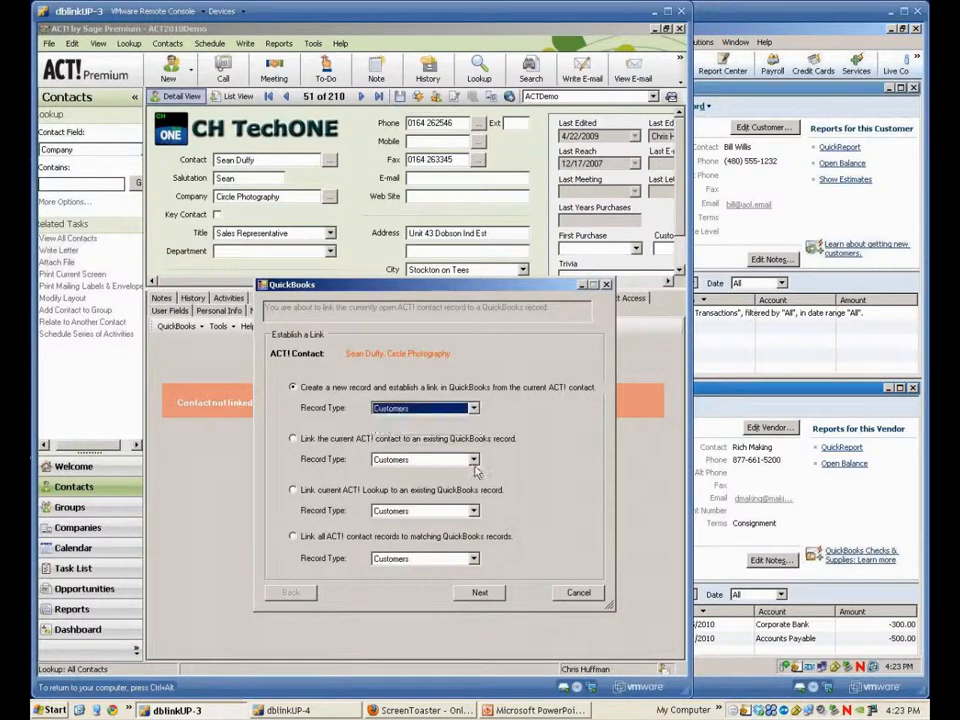
Create and link the Circle Photography customer record with the contact's existing details, and check it in QuickBooks.
{"action": "left_click", "coordinate": [489, 595]}
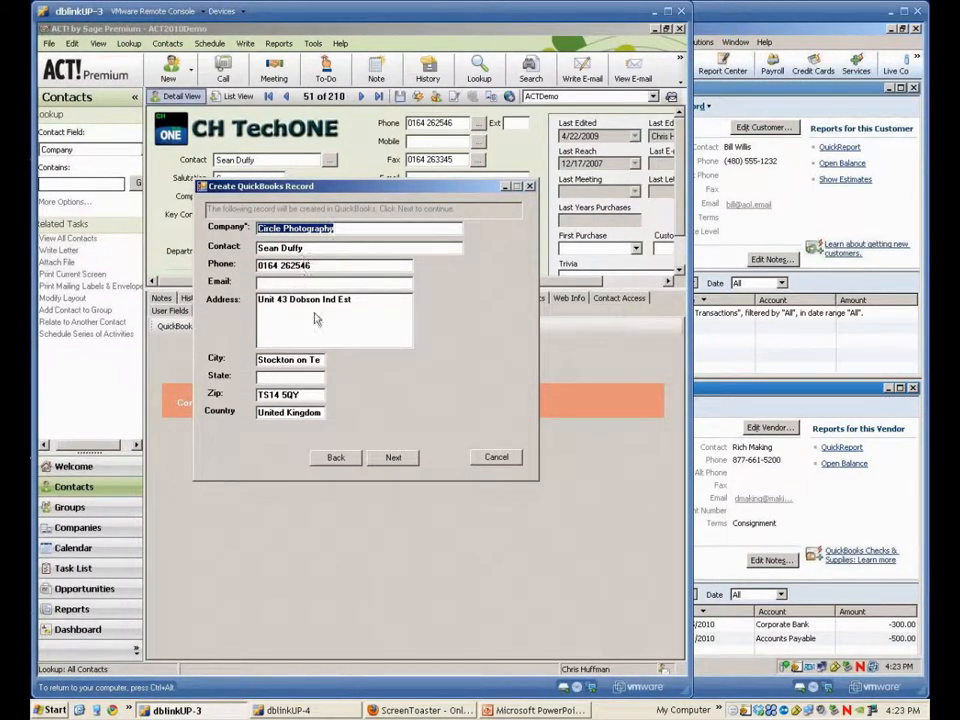
{"action": "left_click", "coordinate": [389, 458]}
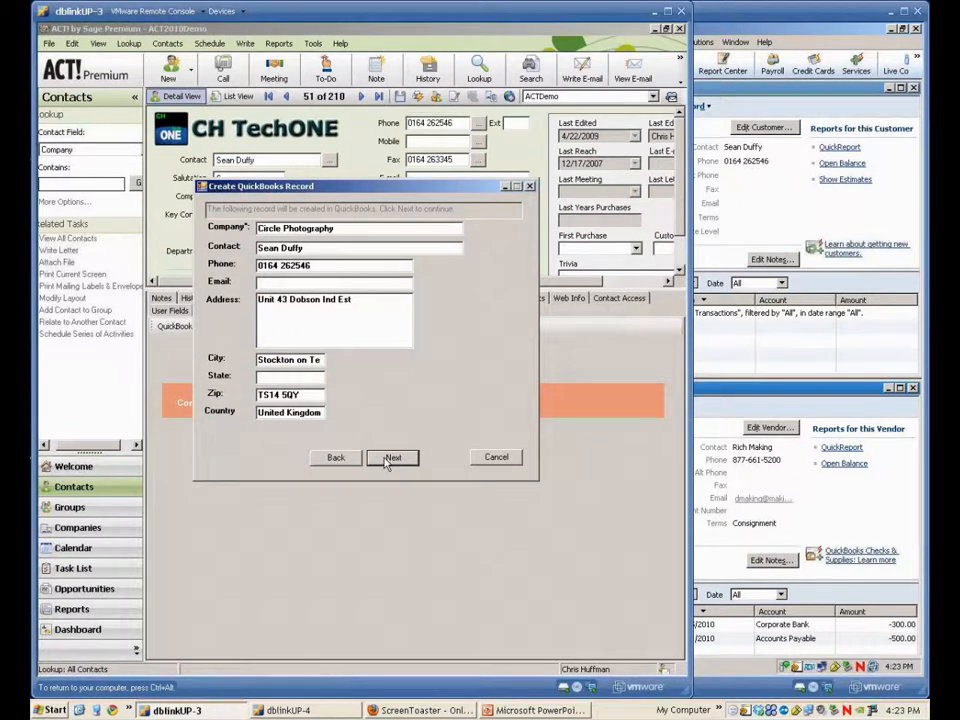
{"action": "left_click", "coordinate": [388, 458]}
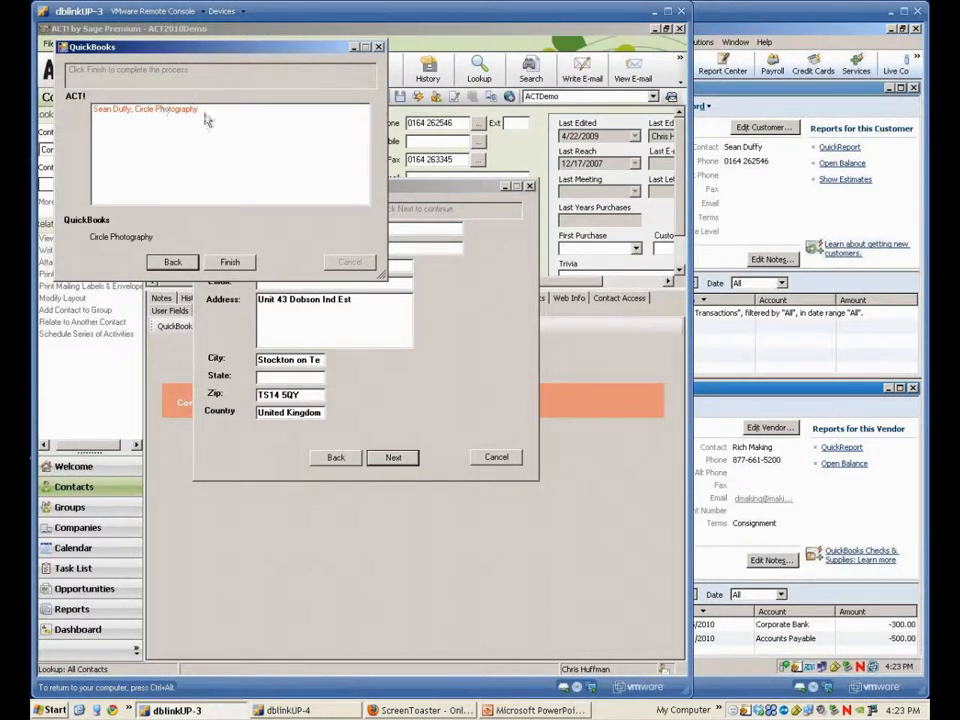
{"action": "left_click", "coordinate": [231, 263]}
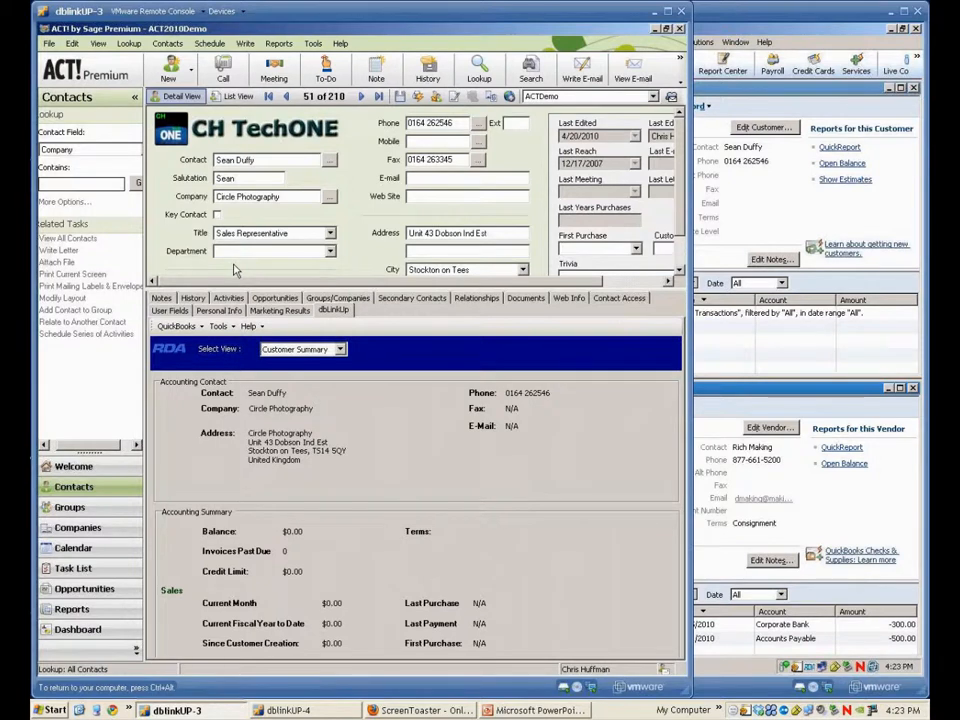
{"action": "left_click", "coordinate": [739, 343]}
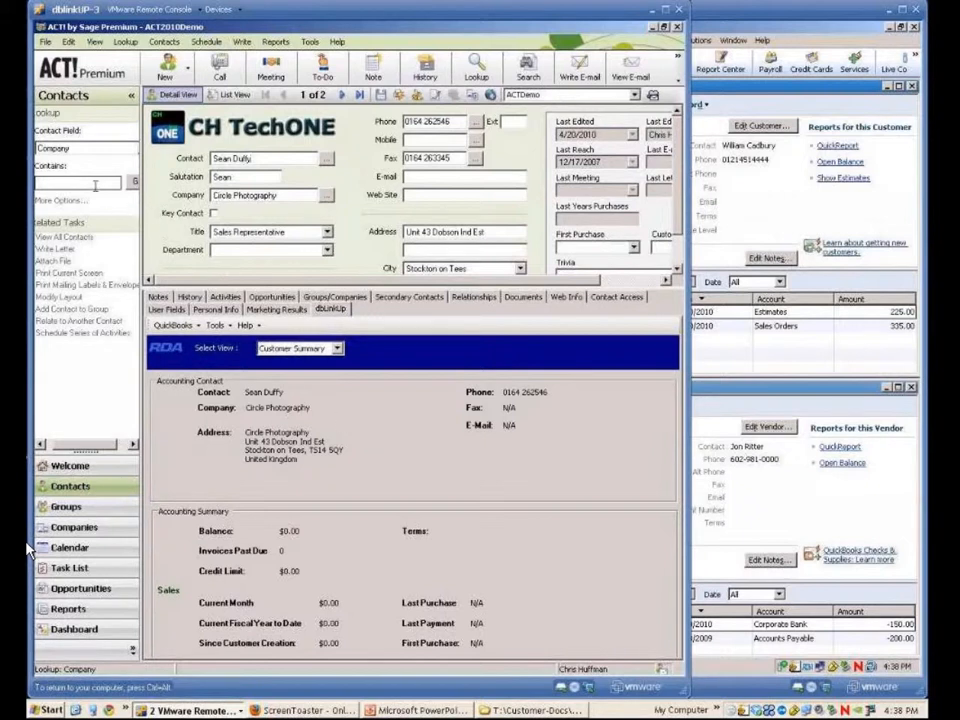
Look up the contact for company Cadbury and compare it with the Cadbury customer in QuickBooks.
{"action": "type", "text": "Cadbury"}
{"action": "key", "text": "Return"}
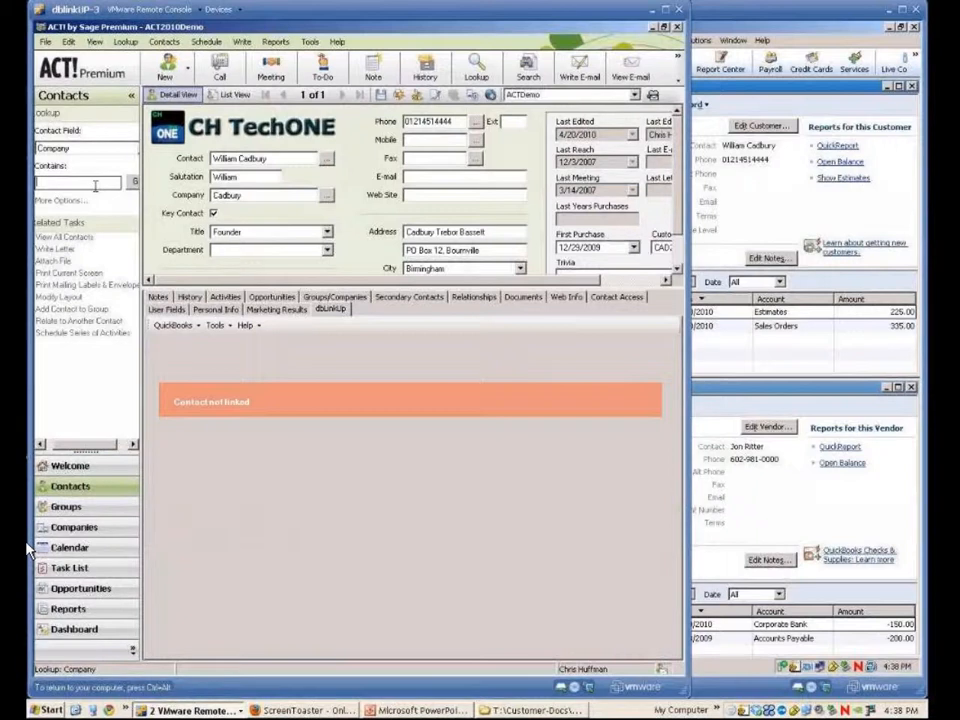
{"action": "left_click", "coordinate": [766, 221]}
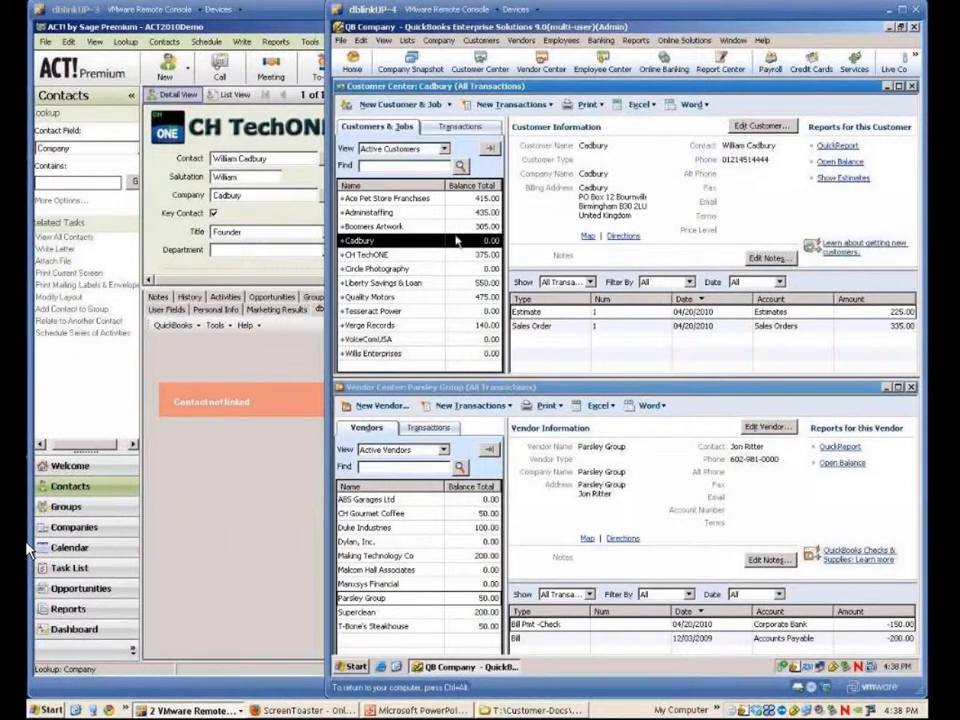
{"action": "left_click", "coordinate": [167, 343]}
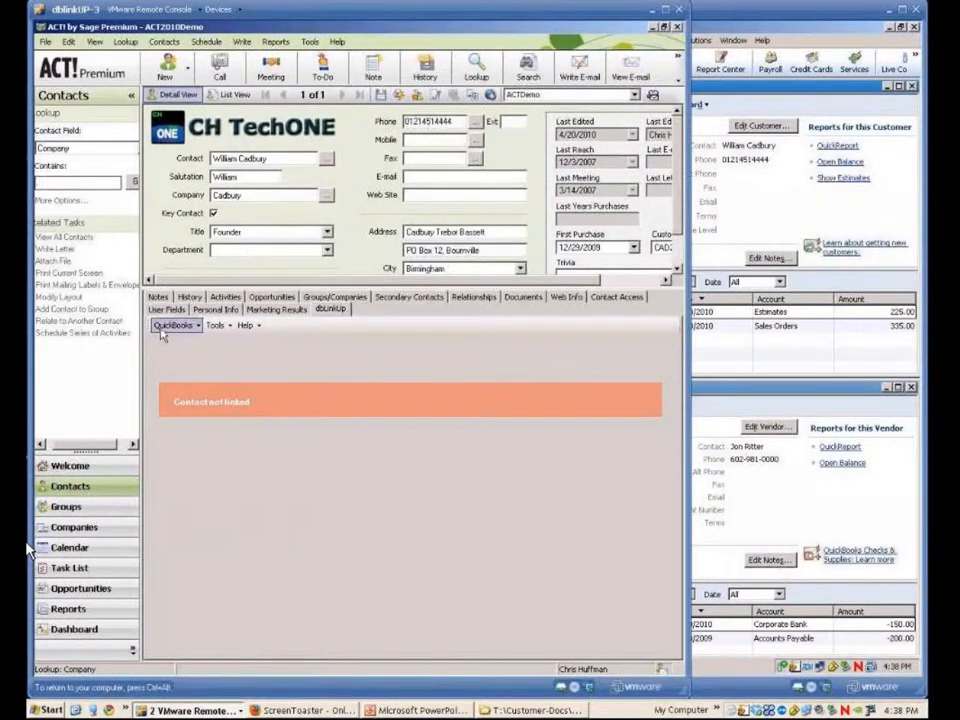
Start linking the Cadbury contact, choosing to link the current contact to an existing QuickBooks record of type Customers.
{"action": "left_click", "coordinate": [175, 325]}
{"action": "left_click", "coordinate": [200, 341]}
{"action": "left_click", "coordinate": [106, 214]}
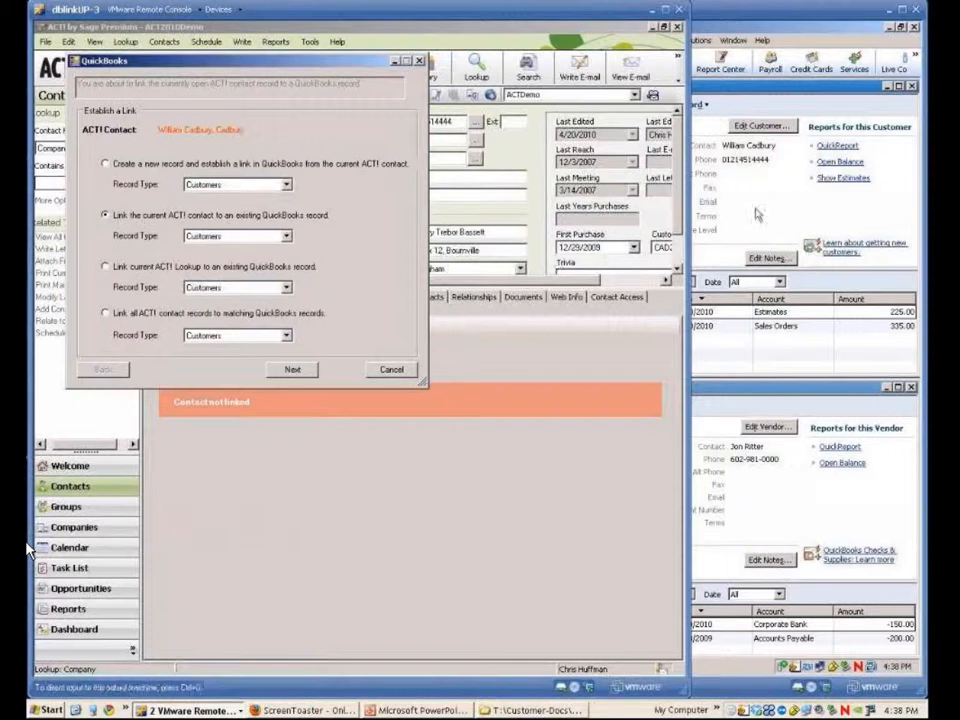
{"action": "left_click", "coordinate": [757, 214]}
{"action": "left_click", "coordinate": [30, 548]}
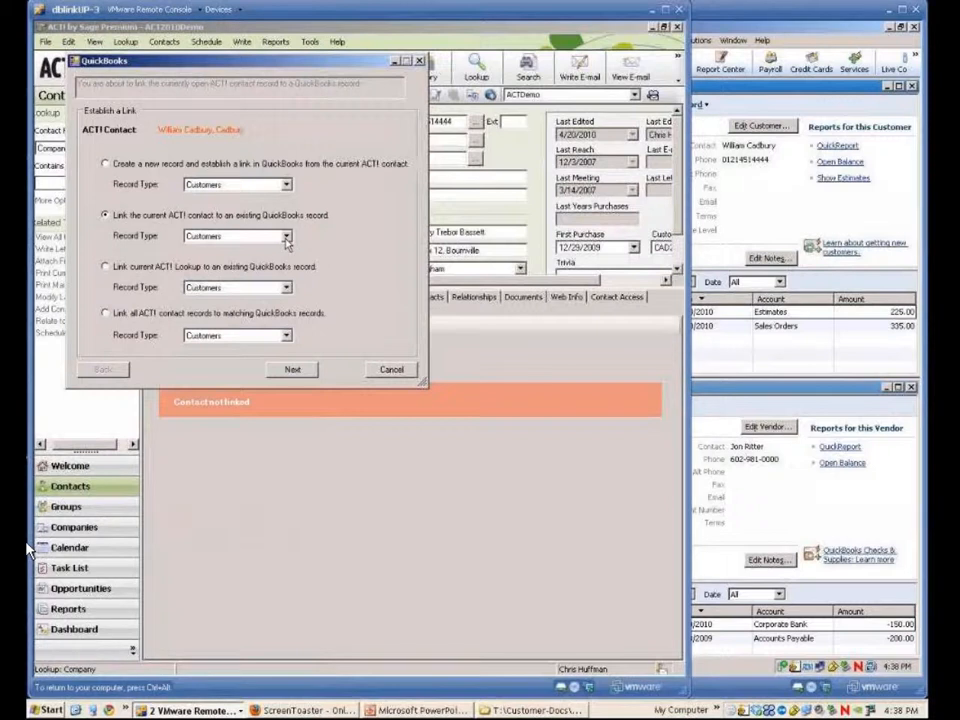
Link the contact to the existing Cadbury customer record, and compare the linked summary with QuickBooks.
{"action": "left_click", "coordinate": [292, 369]}
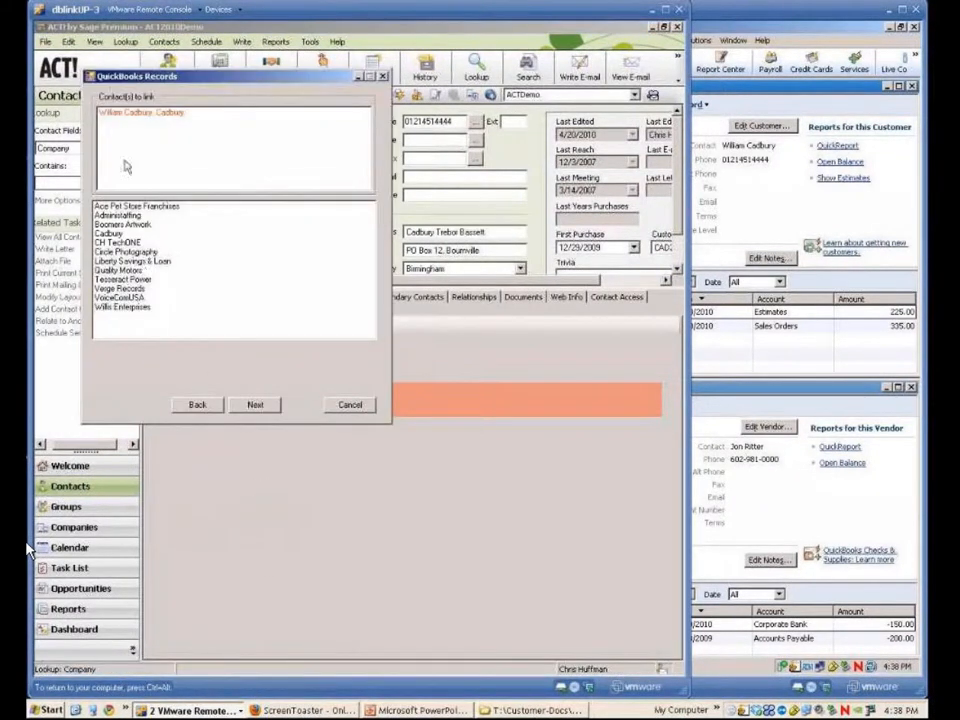
{"action": "left_click", "coordinate": [108, 234]}
{"action": "left_click", "coordinate": [255, 404]}
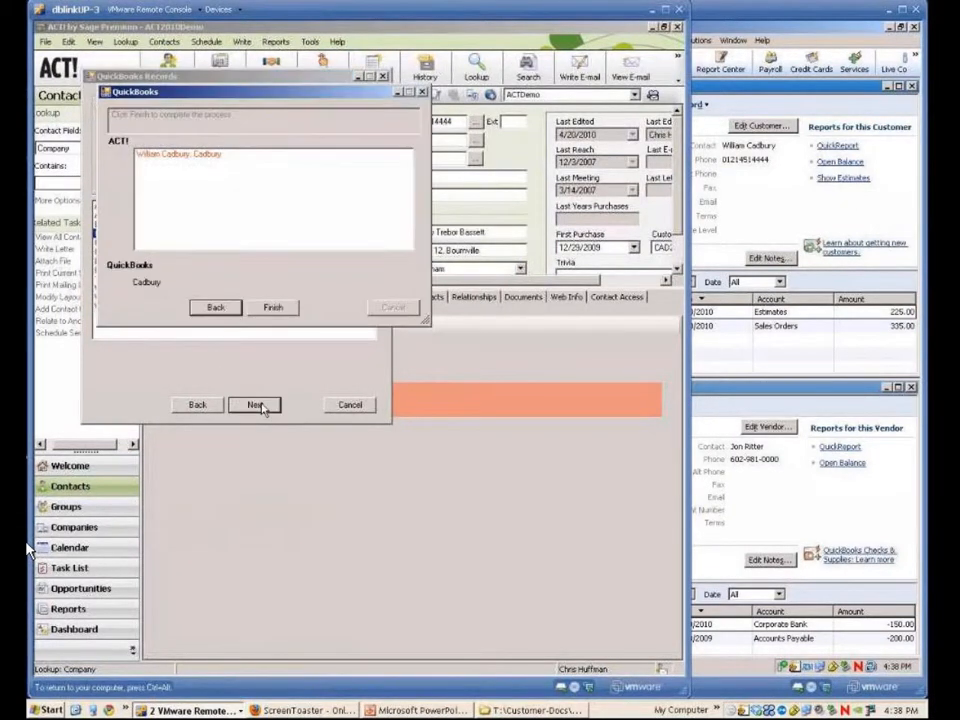
{"action": "left_click", "coordinate": [268, 310]}
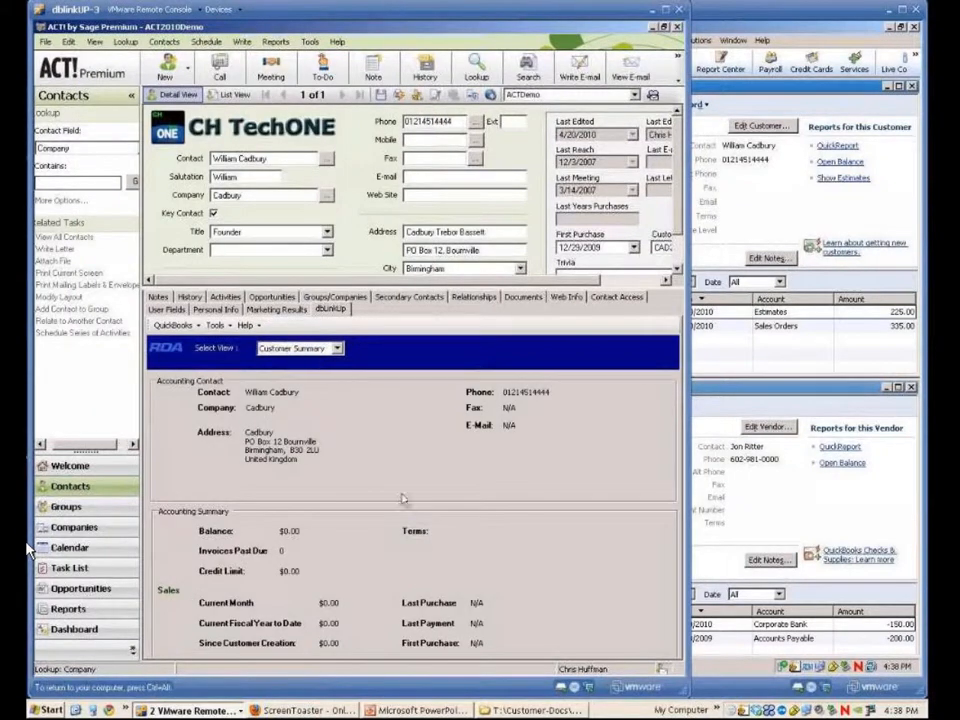
{"action": "left_click", "coordinate": [711, 360]}
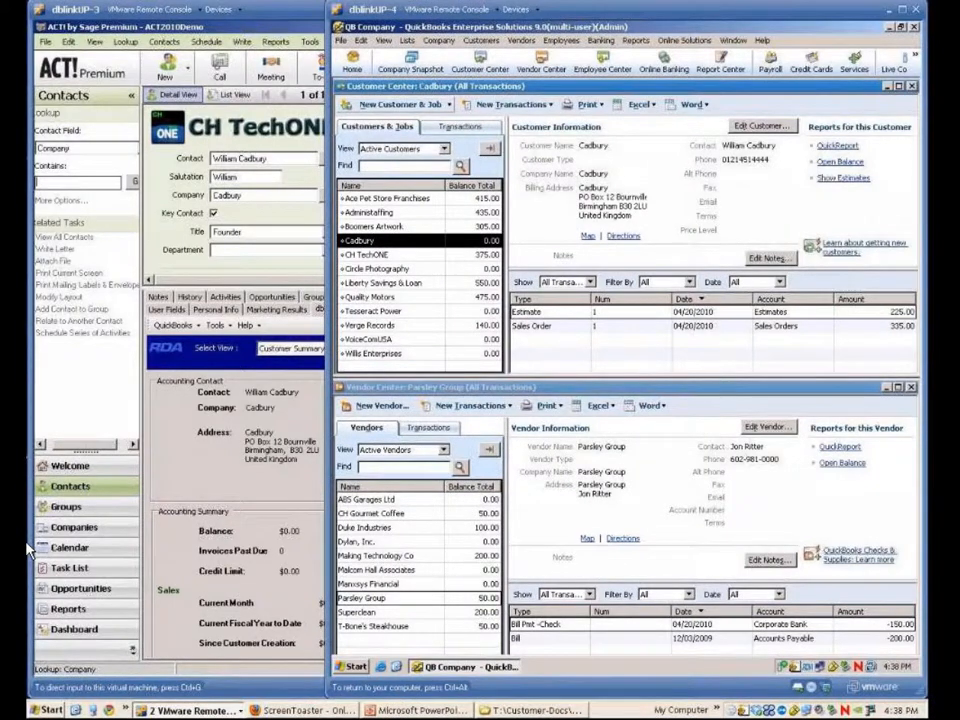
{"action": "left_click", "coordinate": [205, 443]}
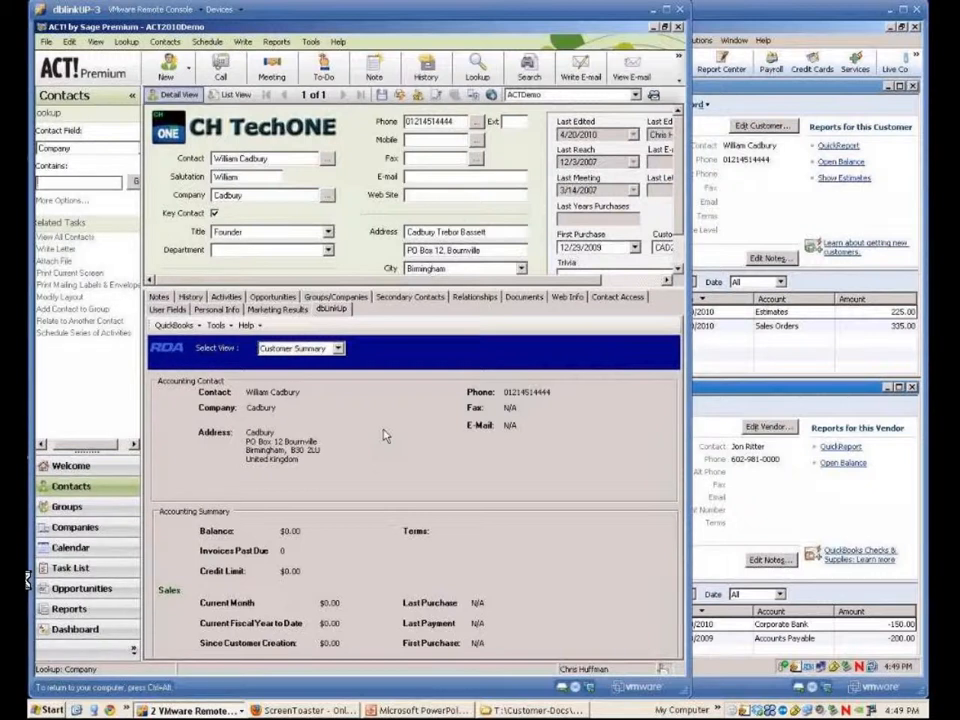
Look up the Parsley Group contacts, check the matching QuickBooks vendor, and open the first contact in the list.
{"action": "type", "text": "ardie"}
{"action": "key", "text": "Return"}
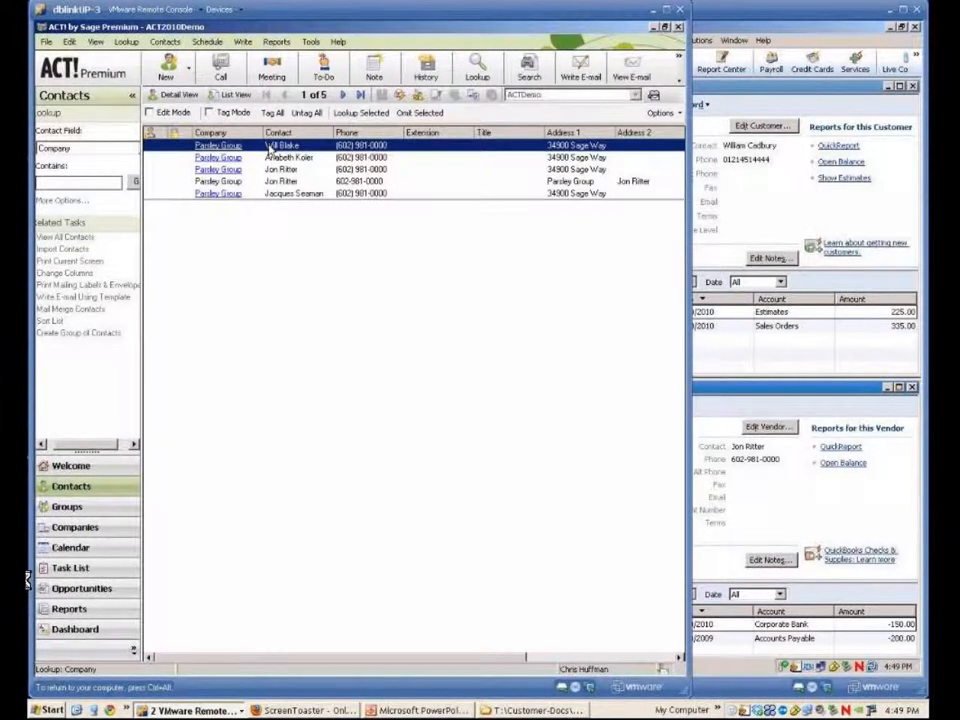
{"action": "double_click", "coordinate": [270, 147]}
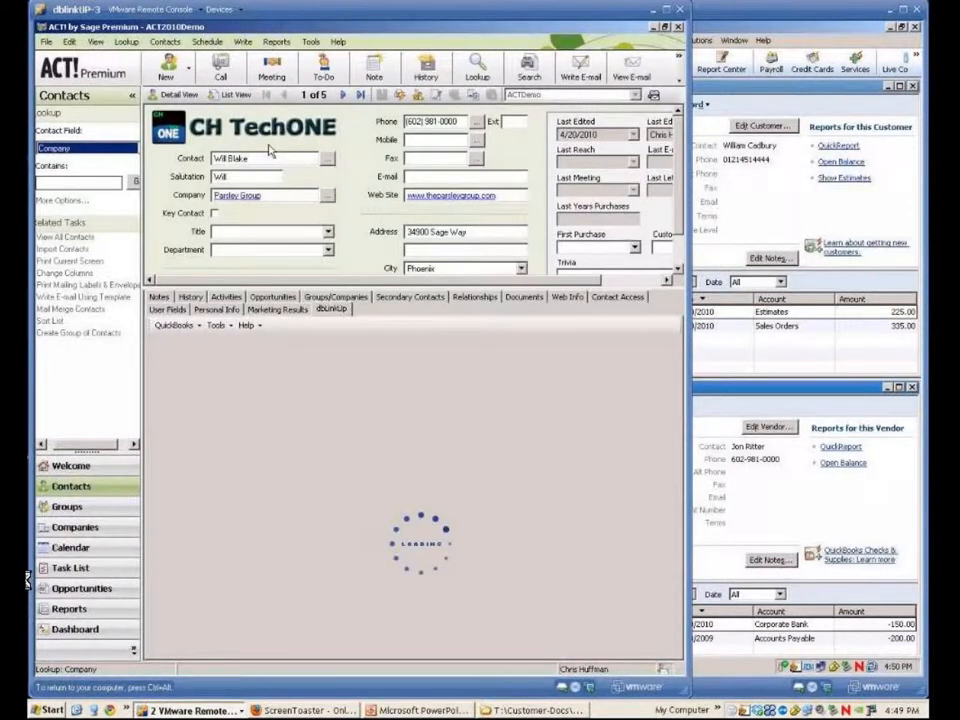
{"action": "left_click", "coordinate": [712, 342]}
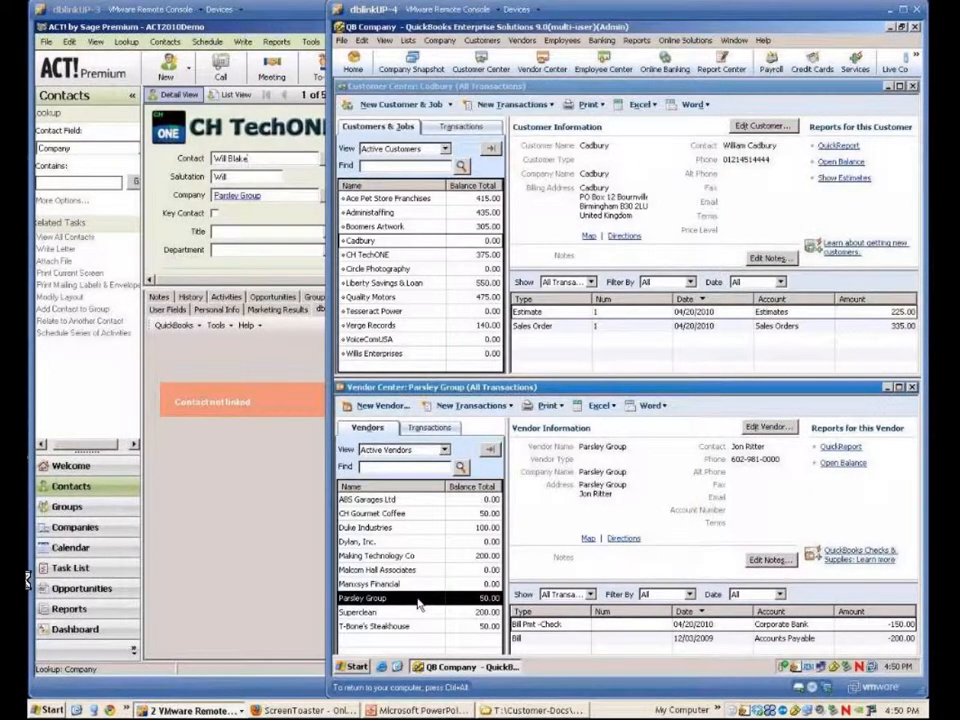
{"action": "left_click", "coordinate": [198, 268]}
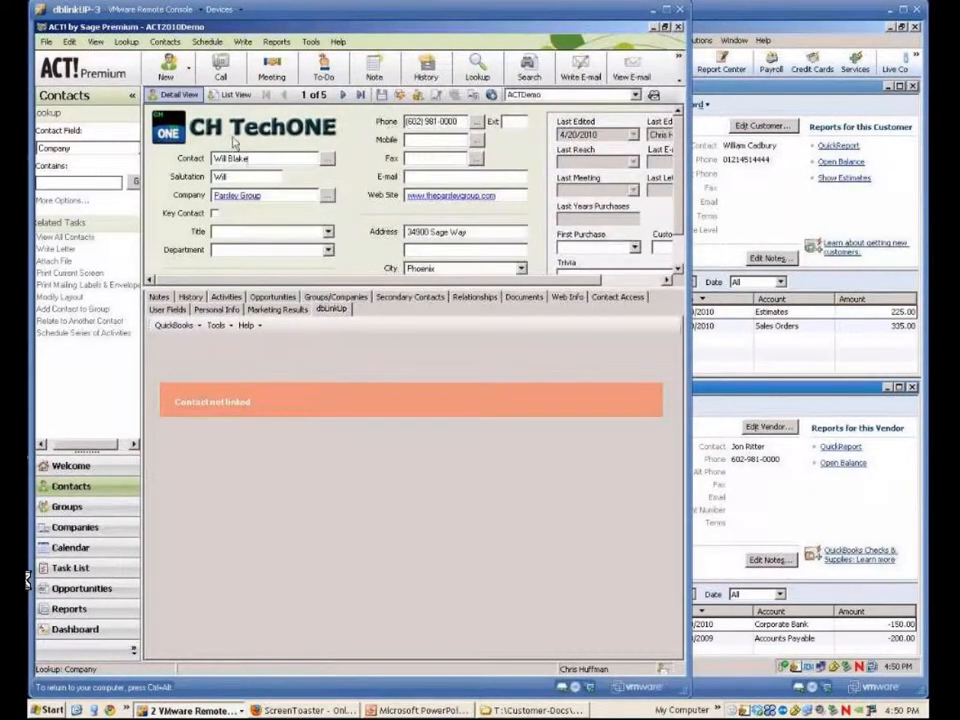
{"action": "left_click", "coordinate": [243, 94]}
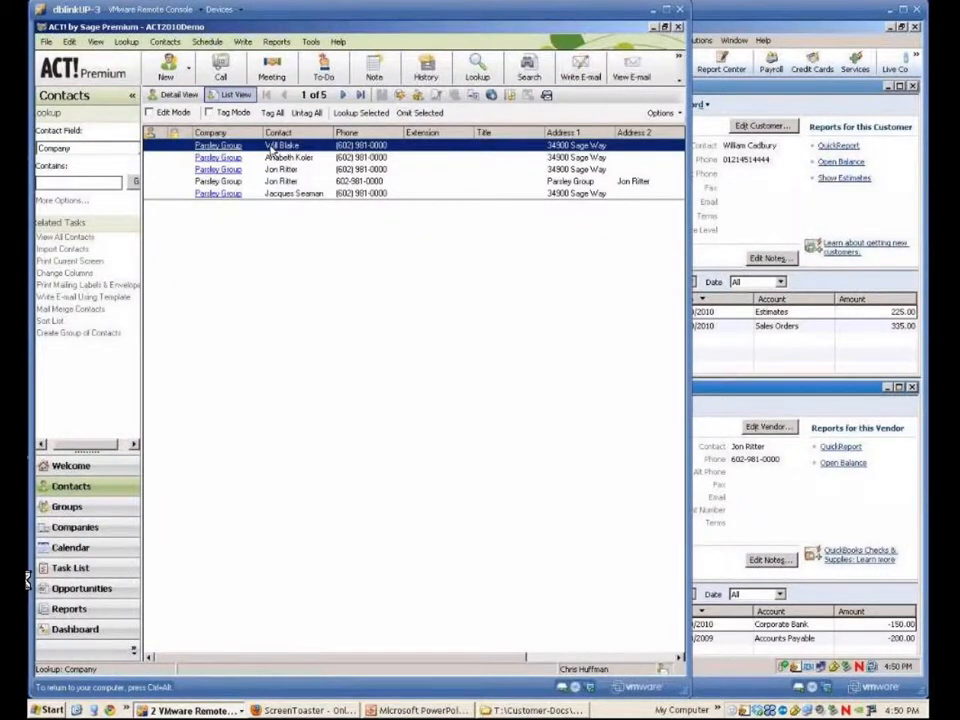
{"action": "double_click", "coordinate": [270, 147]}
Set up a link from the current Parsley Group lookup to an existing QuickBooks record of type Vendors, and accept the notice.
{"action": "left_click", "coordinate": [188, 327]}
{"action": "left_click", "coordinate": [205, 341]}
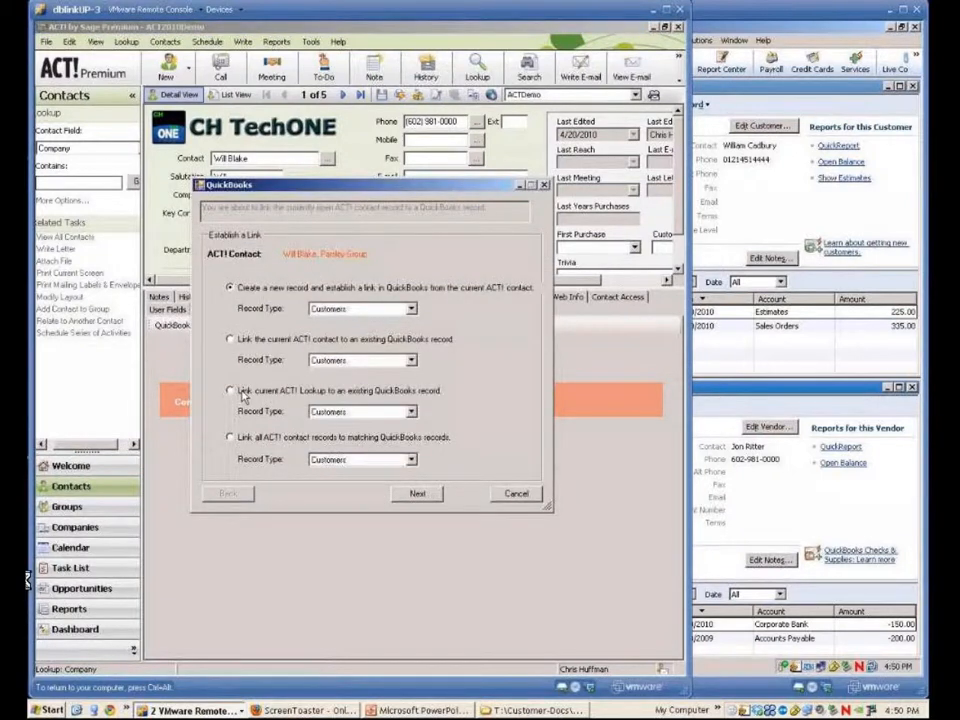
{"action": "left_click", "coordinate": [241, 392]}
{"action": "left_click", "coordinate": [362, 411]}
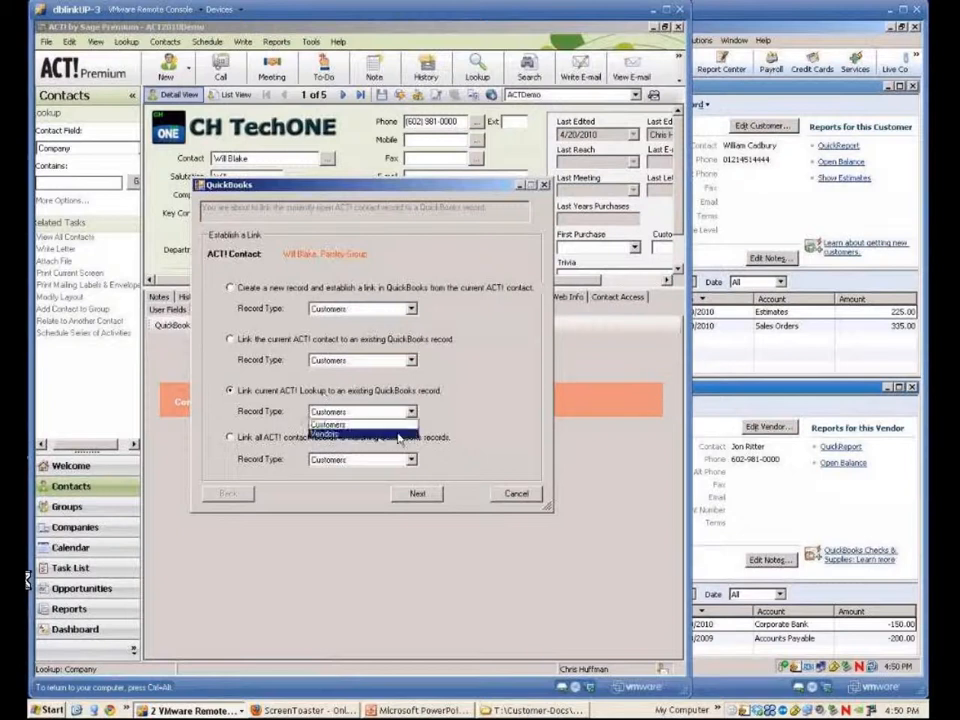
{"action": "left_click", "coordinate": [345, 432]}
{"action": "left_click", "coordinate": [418, 494]}
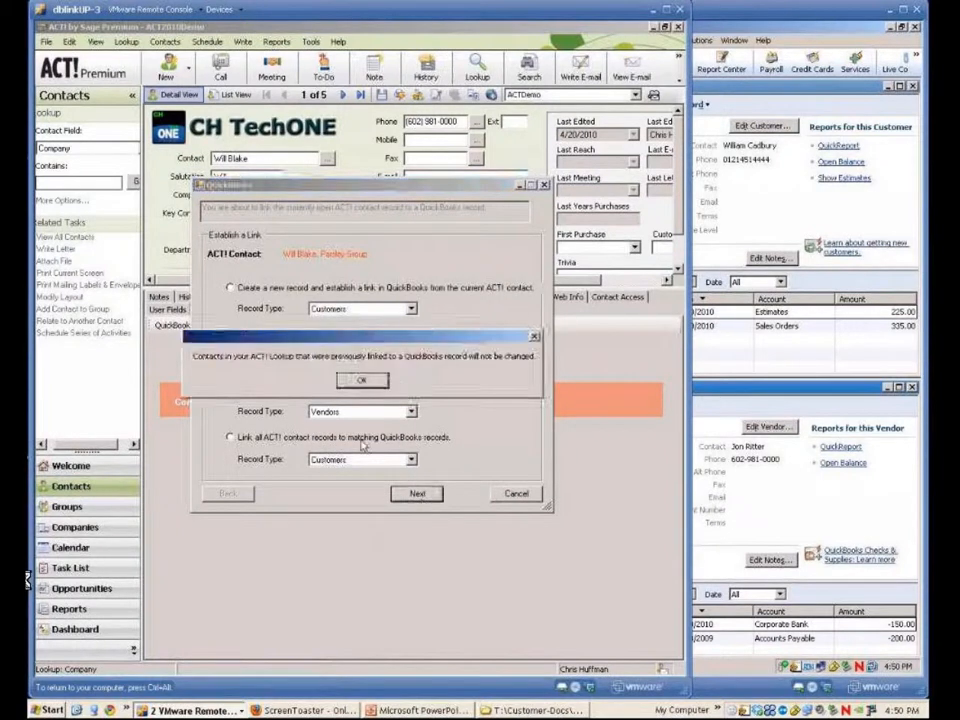
{"action": "left_click", "coordinate": [358, 384]}
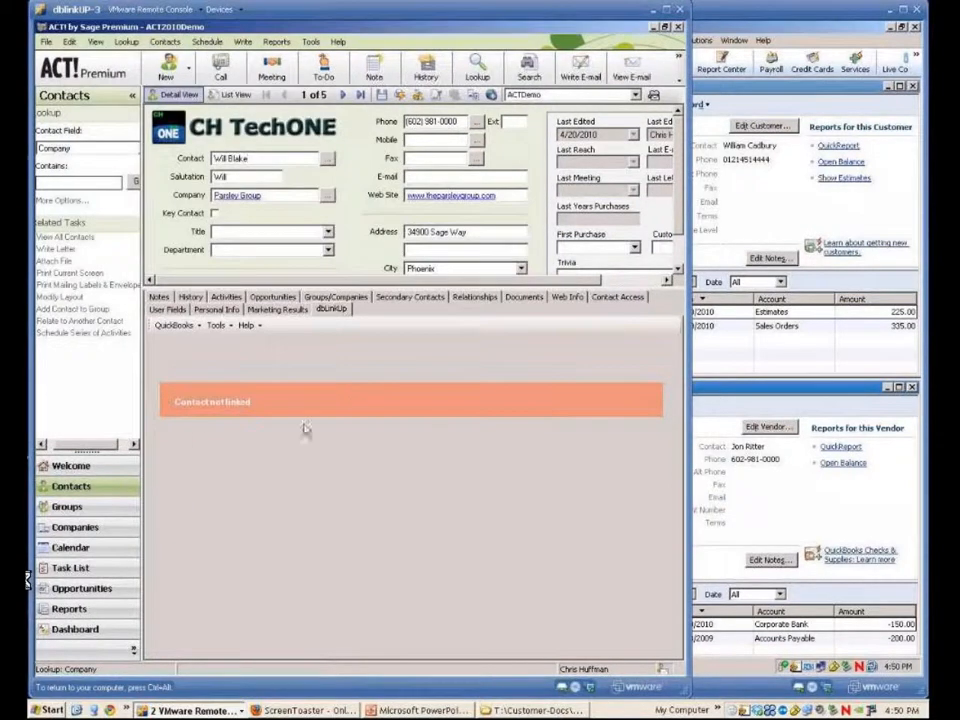
Link all contacts in the current lookup to the existing Parsley Group vendor record and complete the process.
{"action": "left_click", "coordinate": [268, 670]}
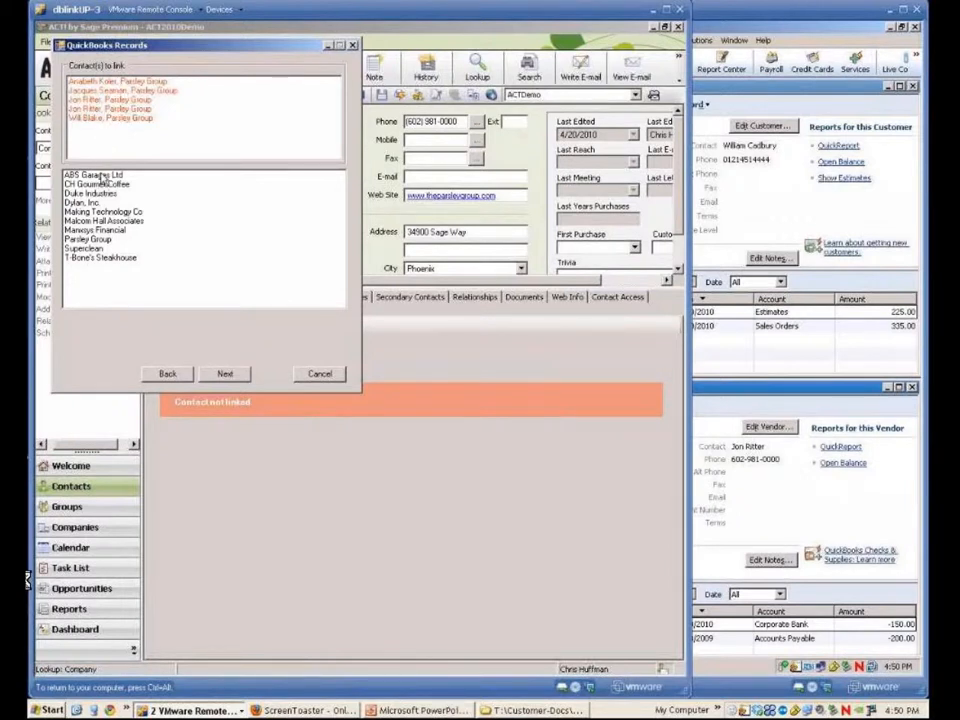
{"action": "left_click", "coordinate": [96, 241]}
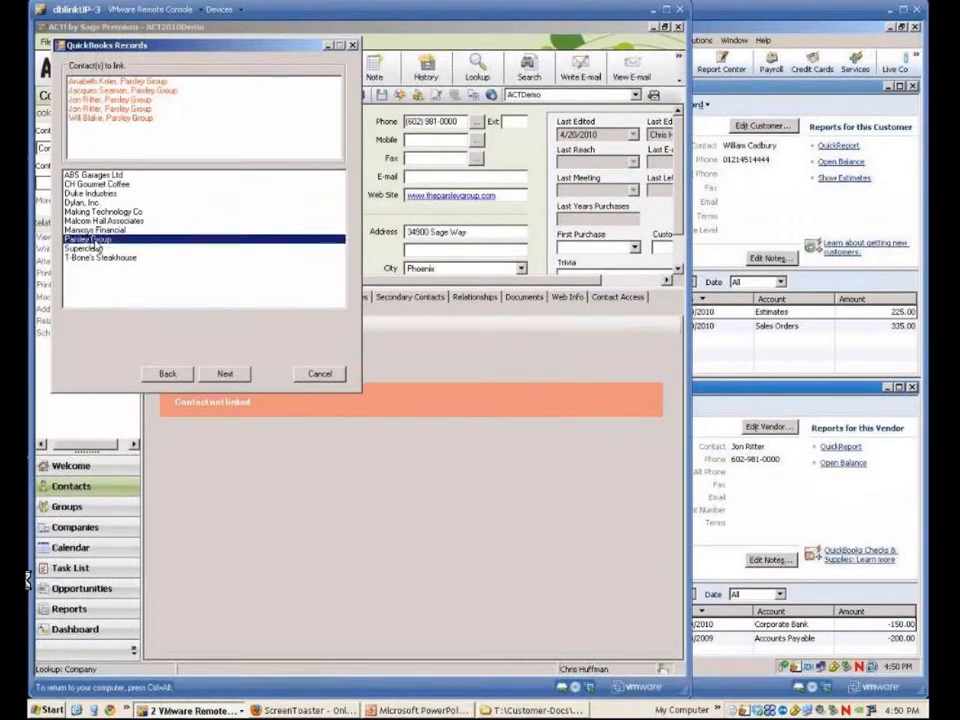
{"action": "left_click", "coordinate": [226, 373]}
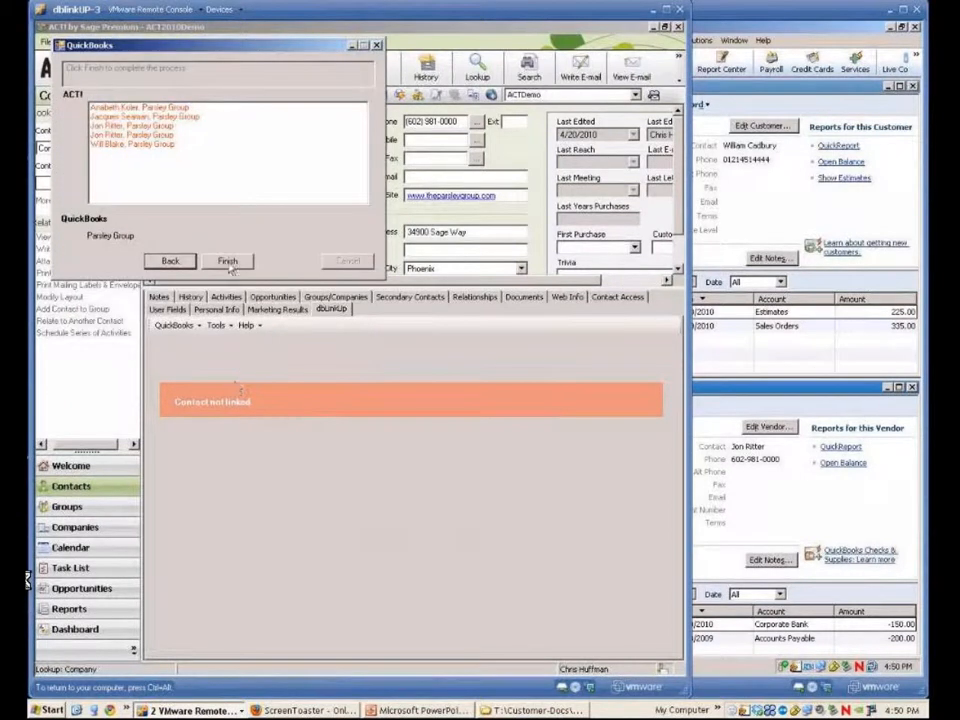
{"action": "left_click", "coordinate": [228, 262]}
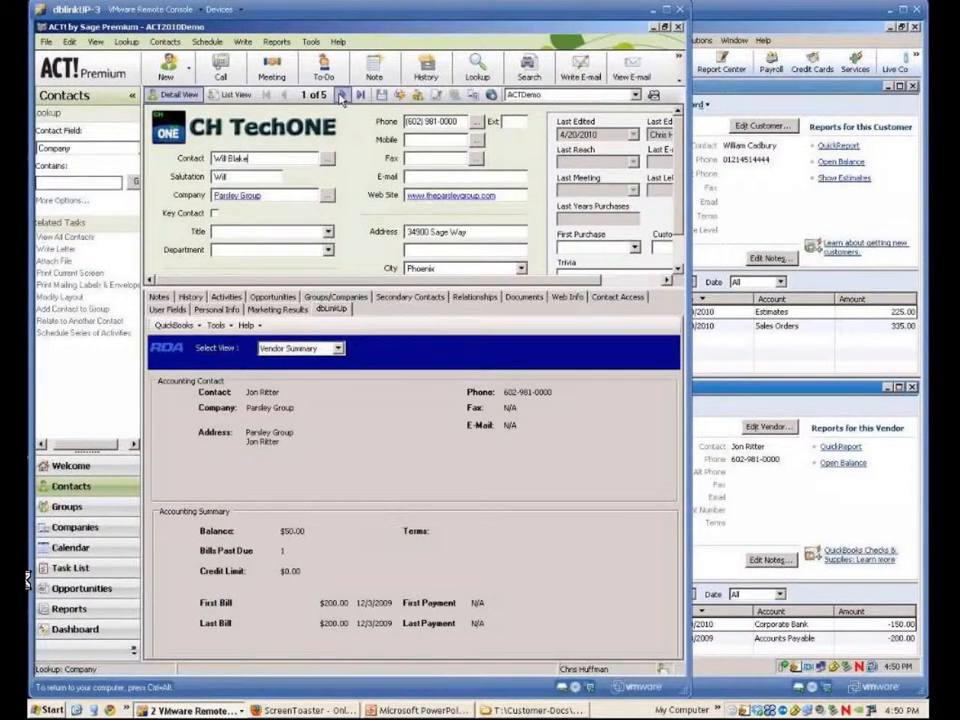
Page through the Parsley Group contacts and compare their linked vendor summaries with the vendor's record in QuickBooks.
{"action": "left_click", "coordinate": [341, 97]}
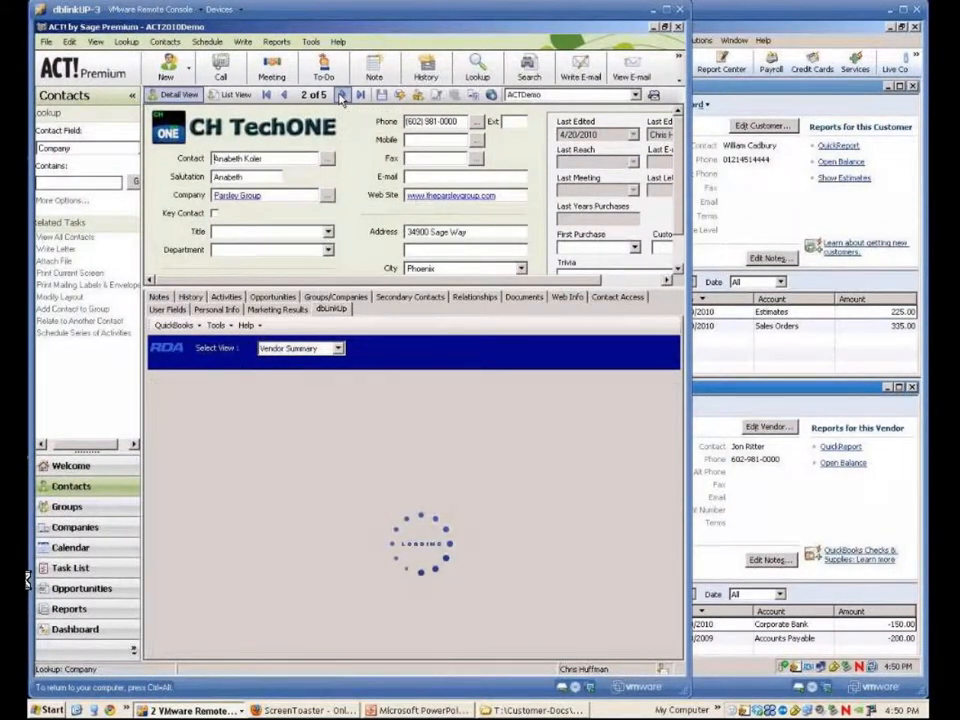
{"action": "left_click", "coordinate": [341, 97]}
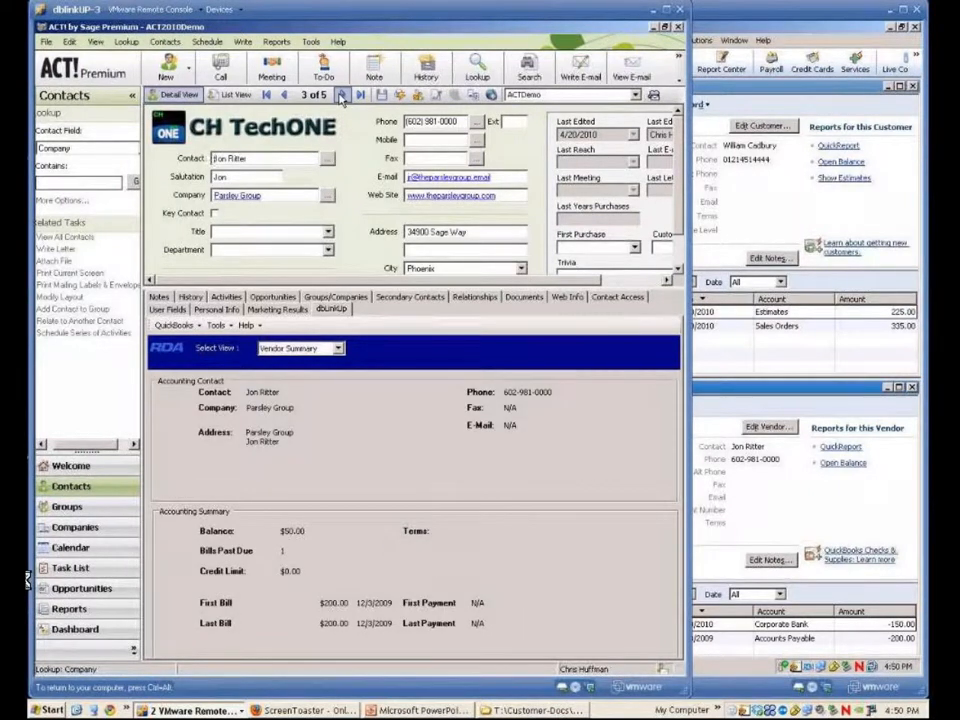
{"action": "left_click", "coordinate": [341, 97]}
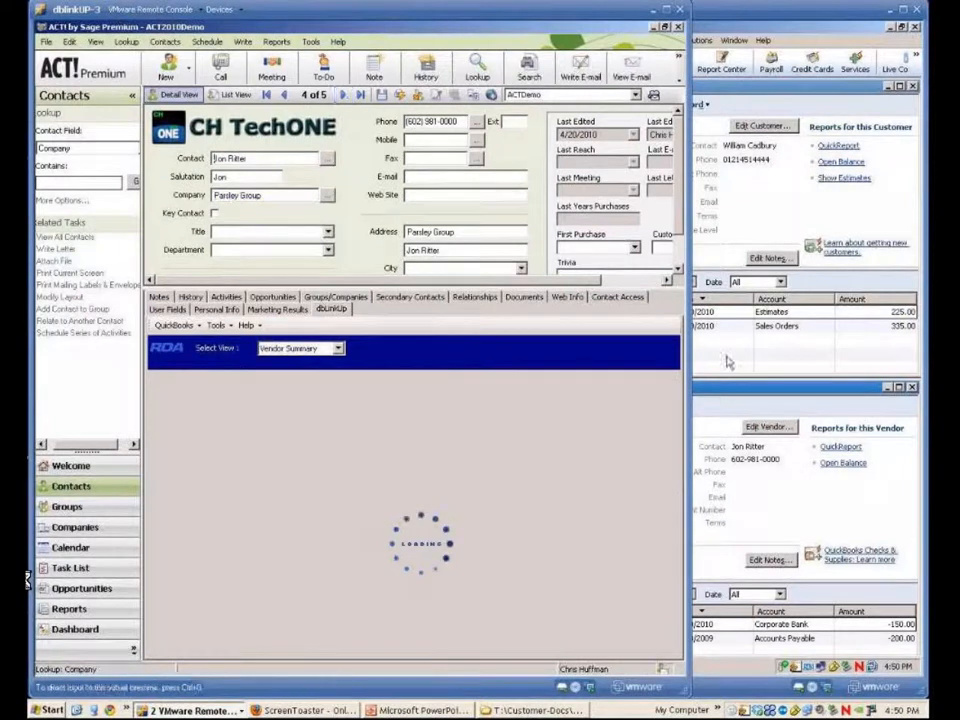
{"action": "left_click", "coordinate": [724, 398]}
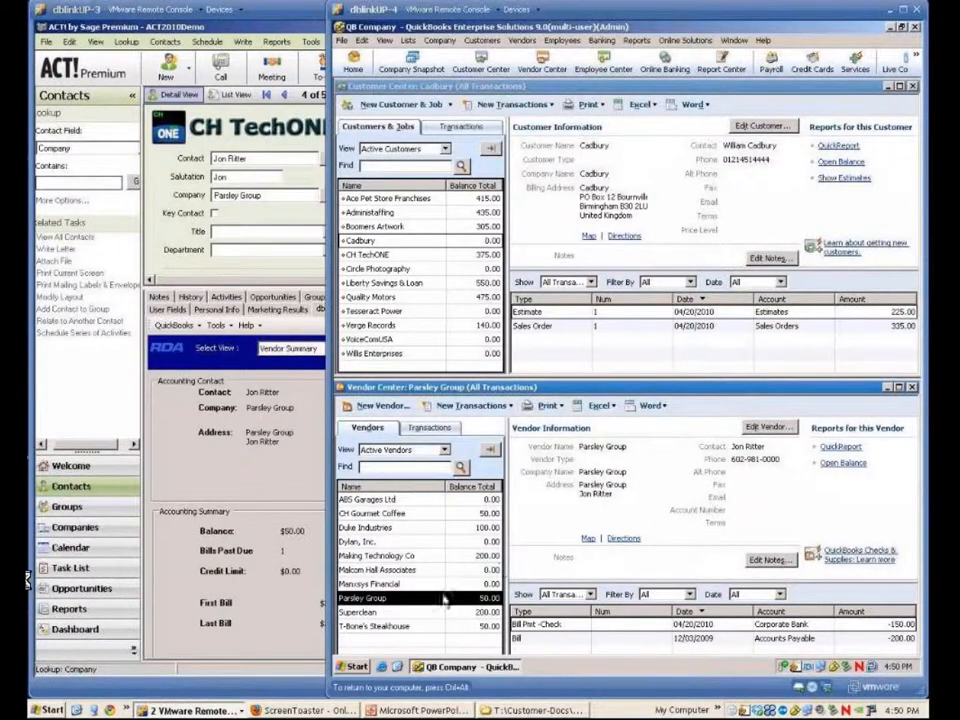
{"action": "left_click", "coordinate": [250, 521]}
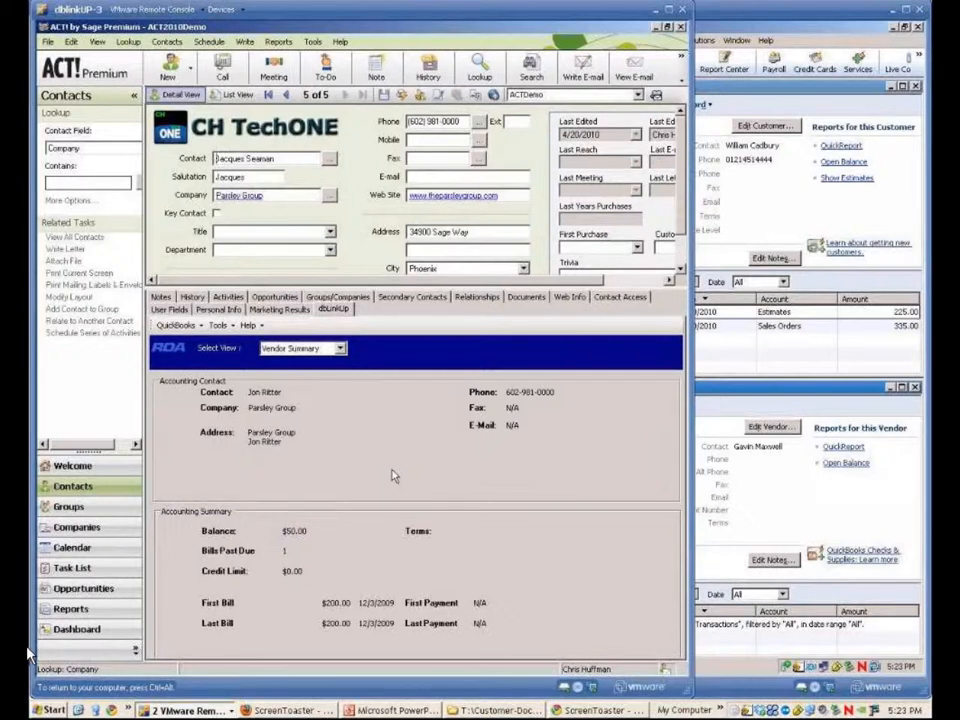
Review the Black Forest Baking, Finch Legal Aid and Macolm Hall Associates vendors in QuickBooks, then return to ACT!
{"action": "left_click", "coordinate": [769, 477]}
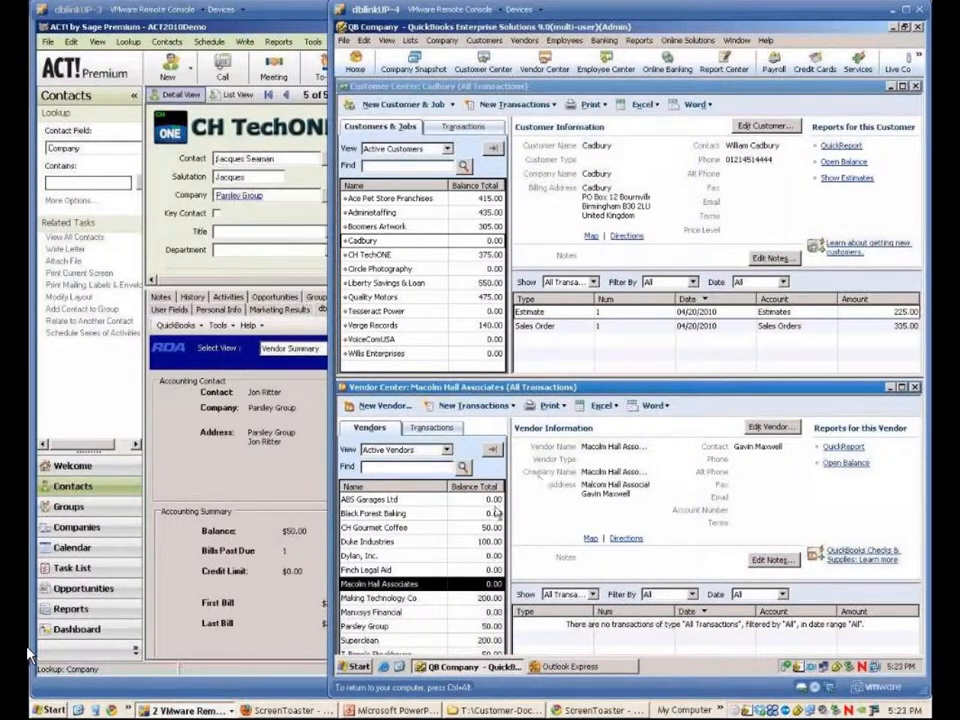
{"action": "left_click", "coordinate": [408, 514]}
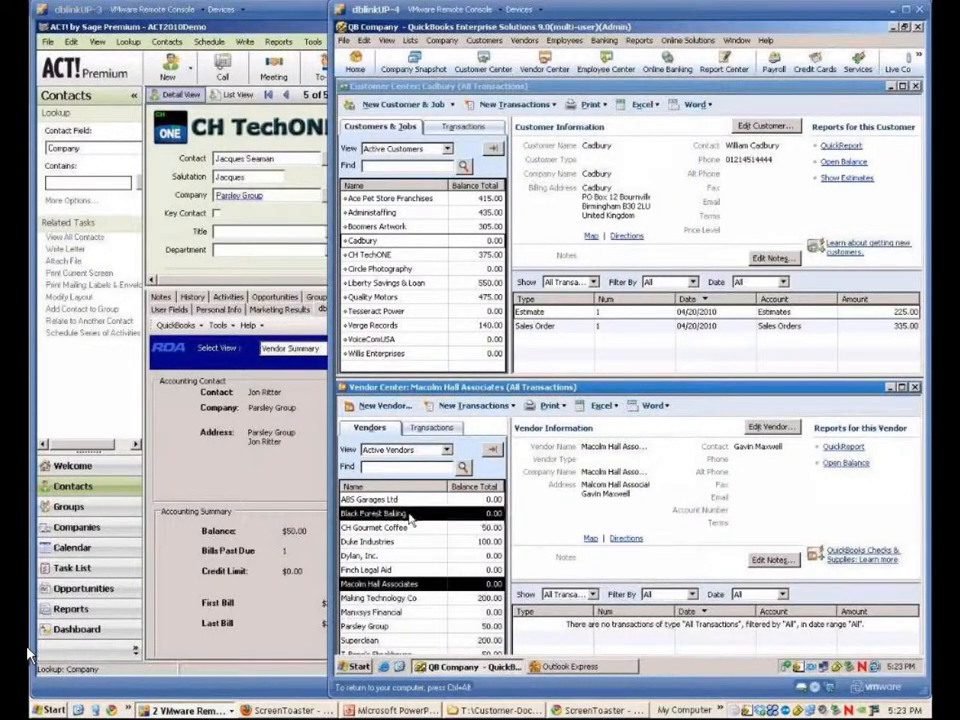
{"action": "left_click", "coordinate": [406, 570]}
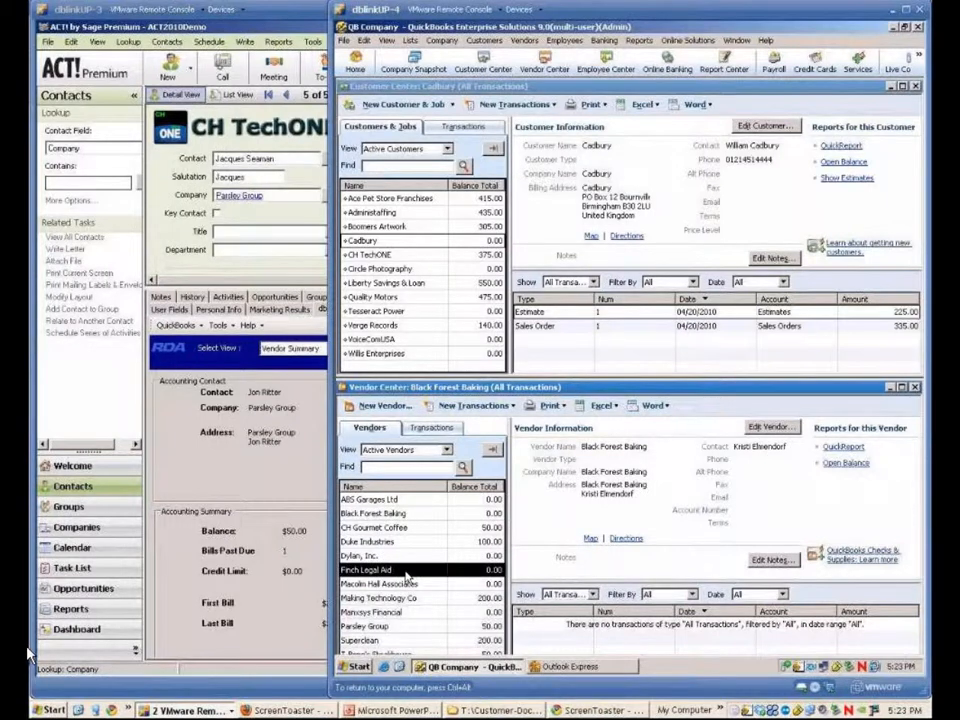
{"action": "left_click", "coordinate": [407, 583]}
{"action": "left_click", "coordinate": [290, 496]}
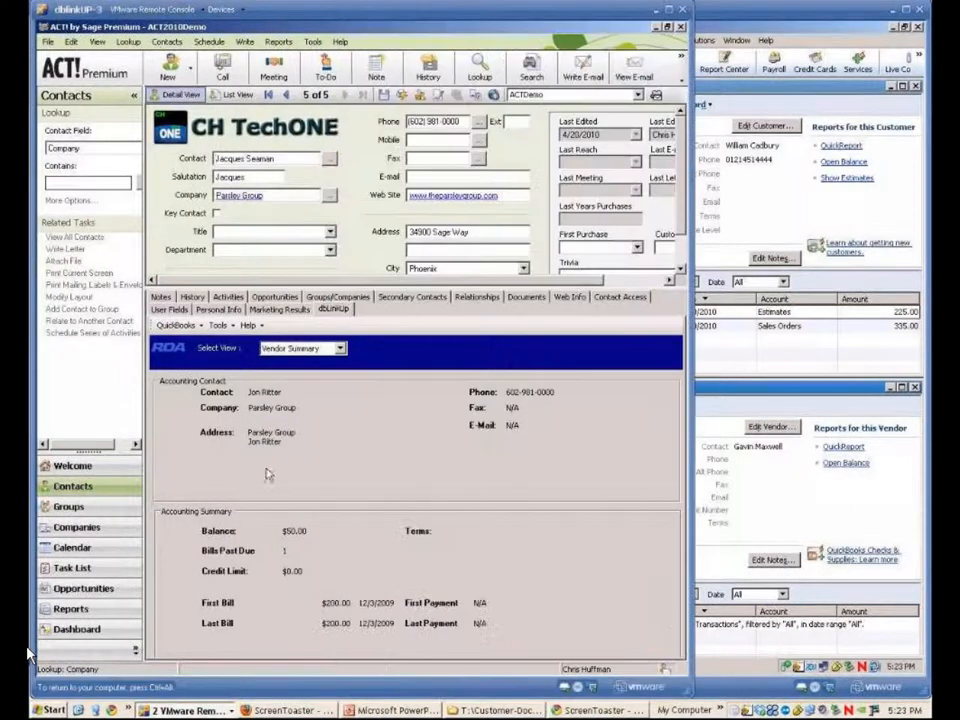
Look up the Finch, Black Forest and Macolm companies one after another and check each contact's link status.
{"action": "left_click", "coordinate": [93, 183]}
{"action": "type", "text": "finch"}
{"action": "key", "text": "Return"}
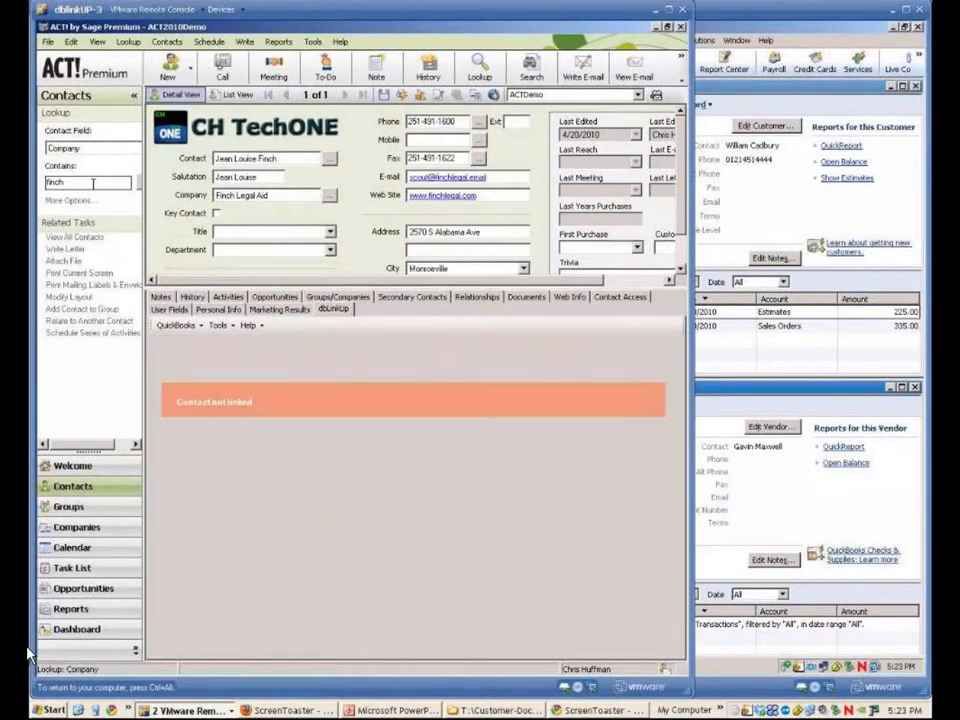
{"action": "type", "text": "Black"}
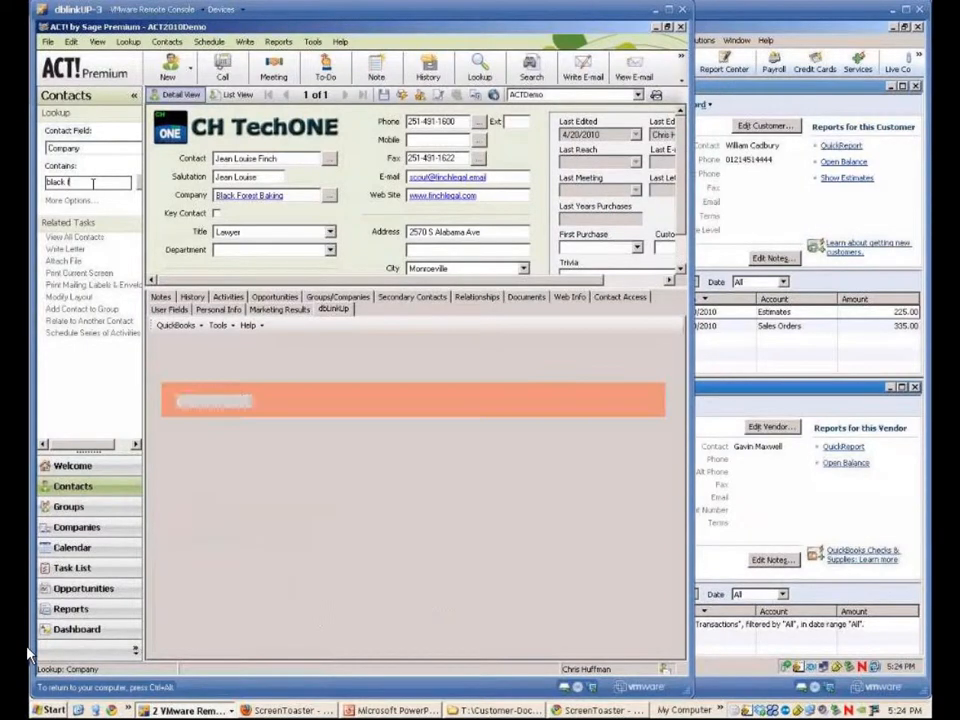
{"action": "key", "text": "Return"}
{"action": "type", "text": "macolm"}
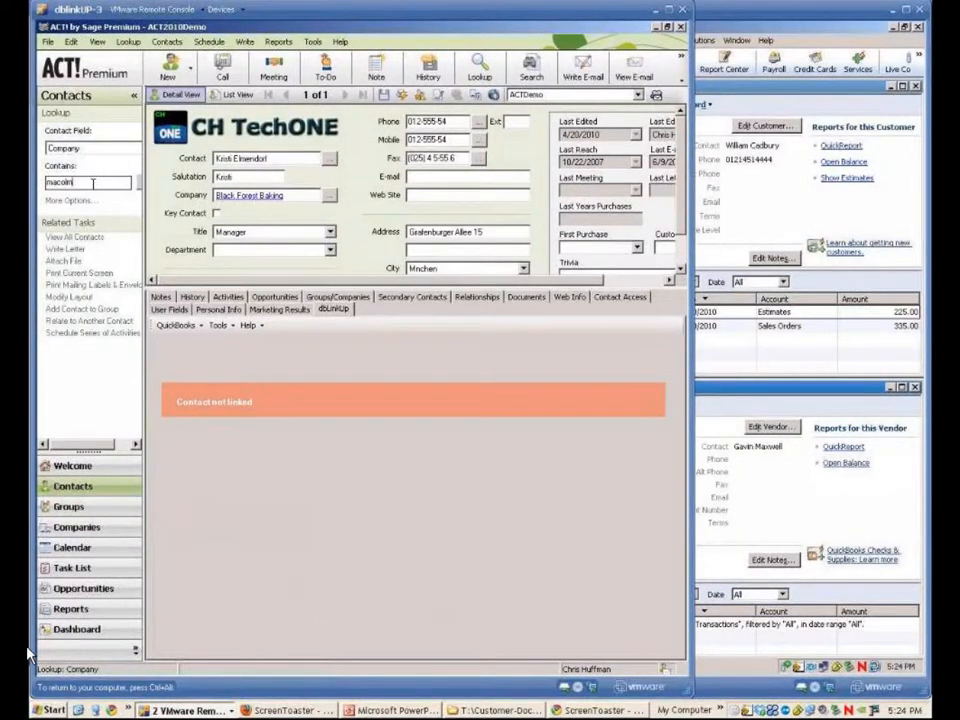
{"action": "key", "text": "Return"}
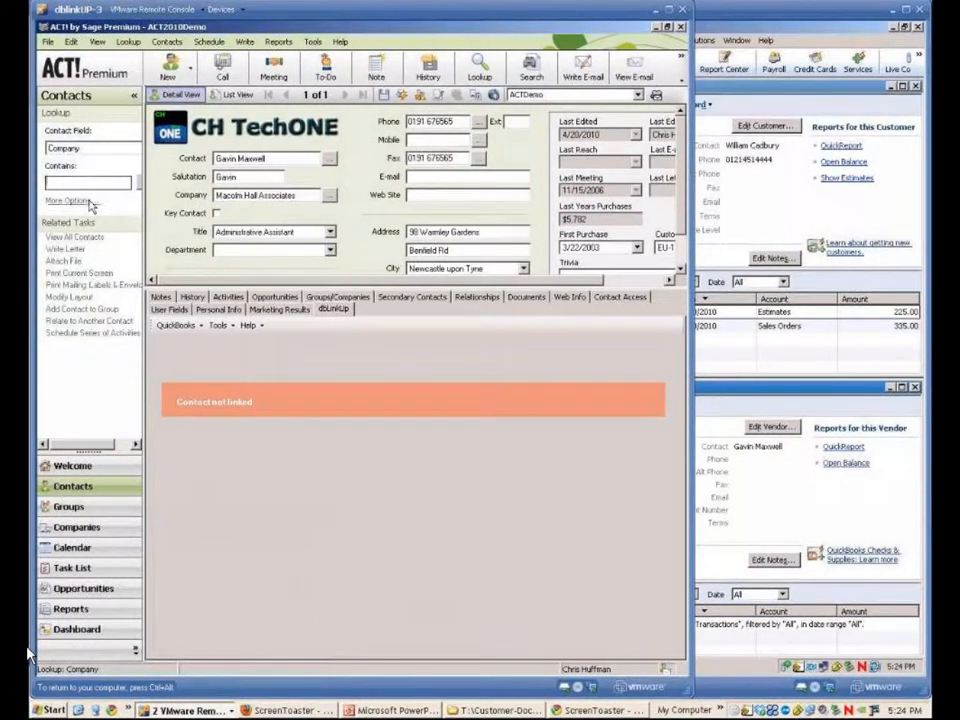
Display all contacts, reopen the detail view, and link all ACT! contact records to matching QuickBooks records of type Vendors.
{"action": "left_click", "coordinate": [89, 238]}
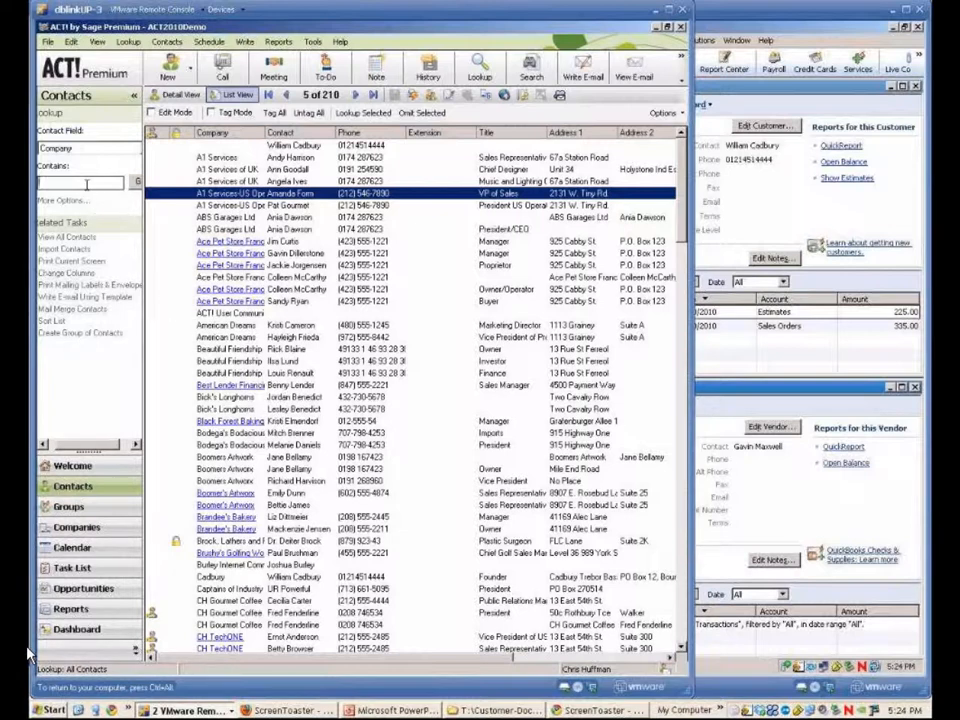
{"action": "left_click", "coordinate": [178, 94]}
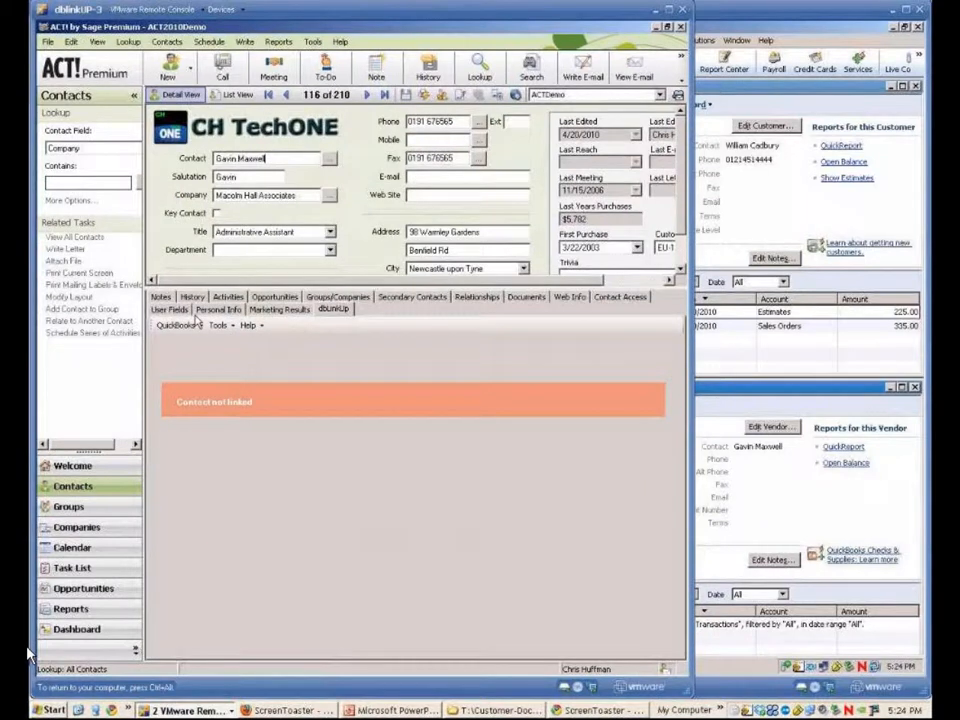
{"action": "left_click", "coordinate": [178, 325]}
{"action": "left_click", "coordinate": [189, 341]}
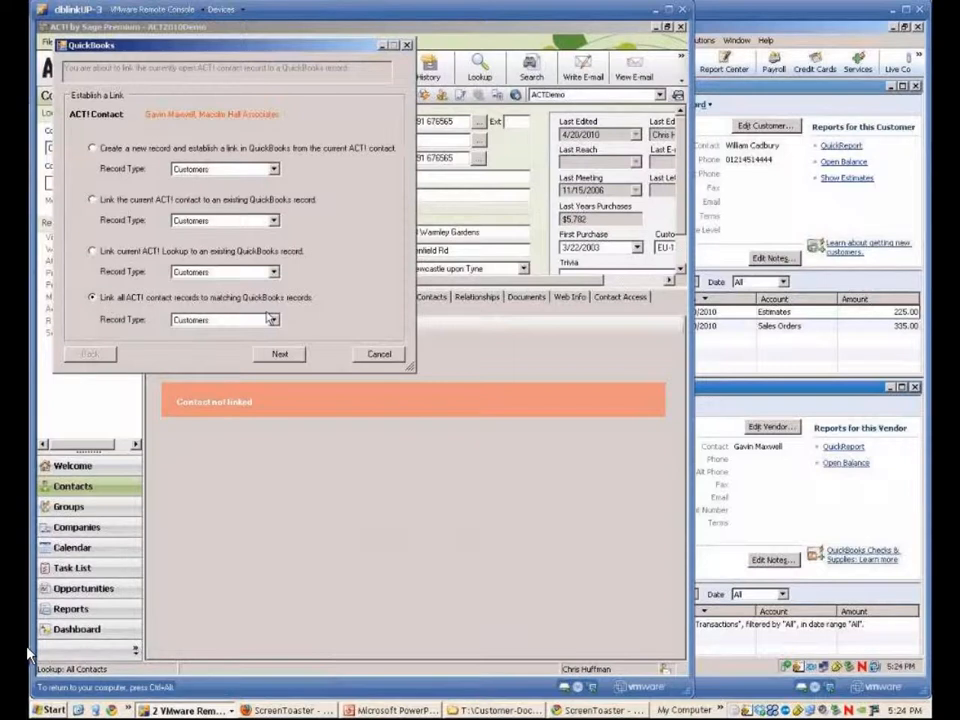
{"action": "left_click", "coordinate": [273, 320]}
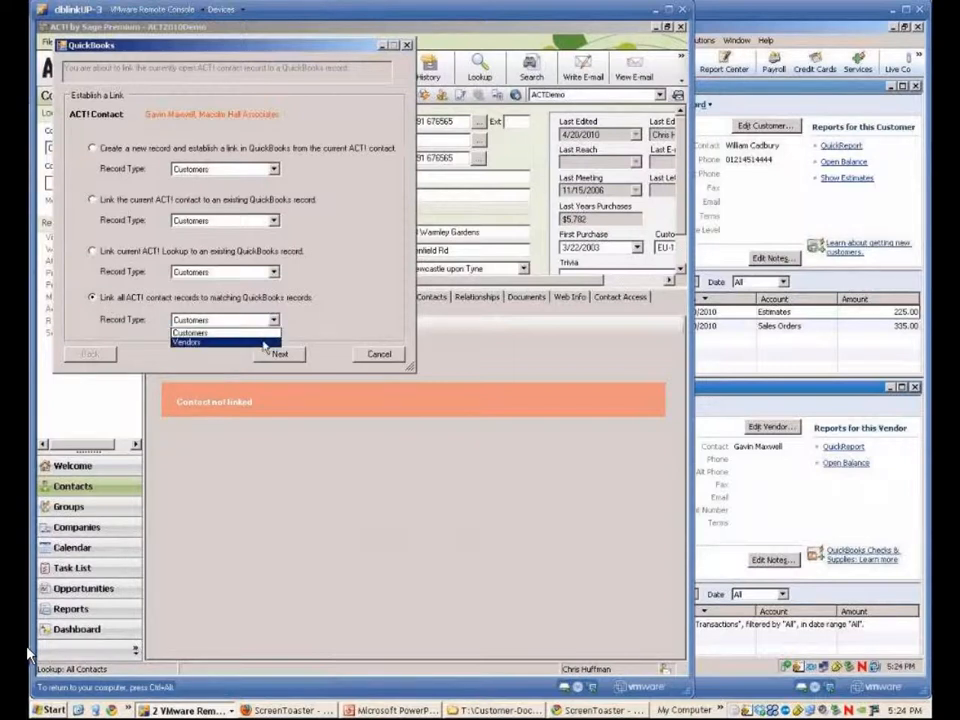
{"action": "left_click", "coordinate": [265, 343]}
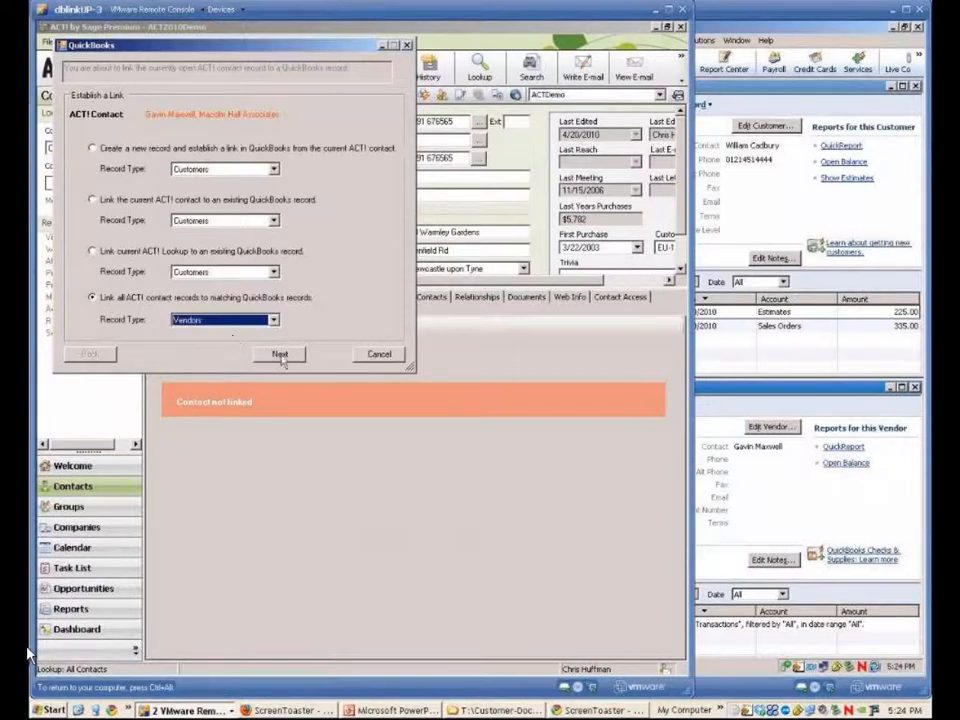
{"action": "left_click", "coordinate": [284, 358]}
{"action": "left_click", "coordinate": [280, 355]}
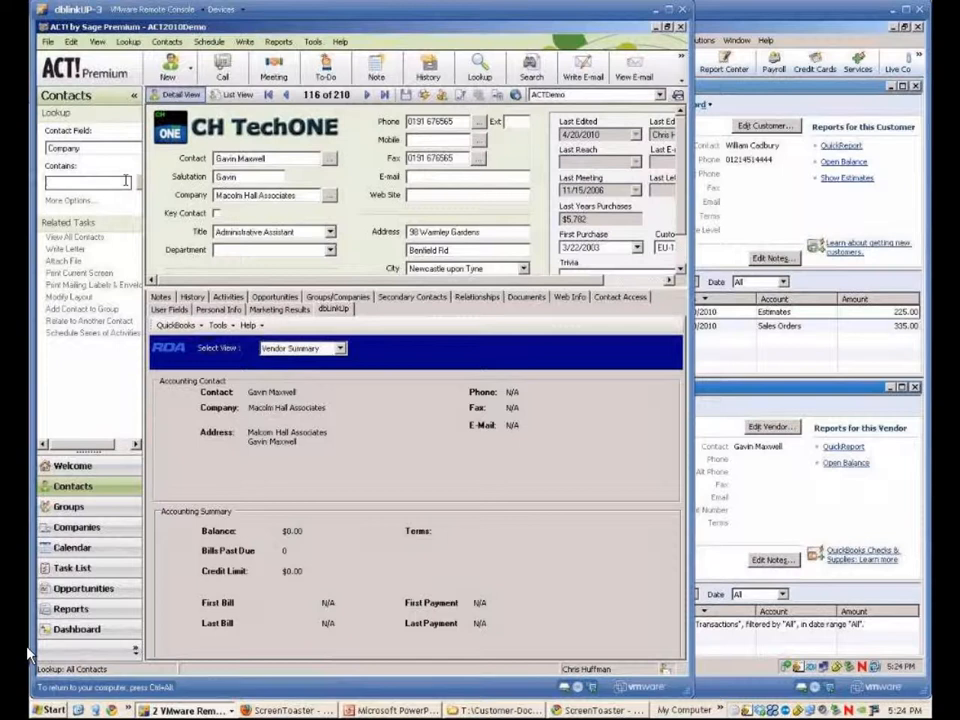
Look up the Black Forest Baking and Finch contacts and check their linked vendor summaries.
{"action": "key", "text": "Return"}
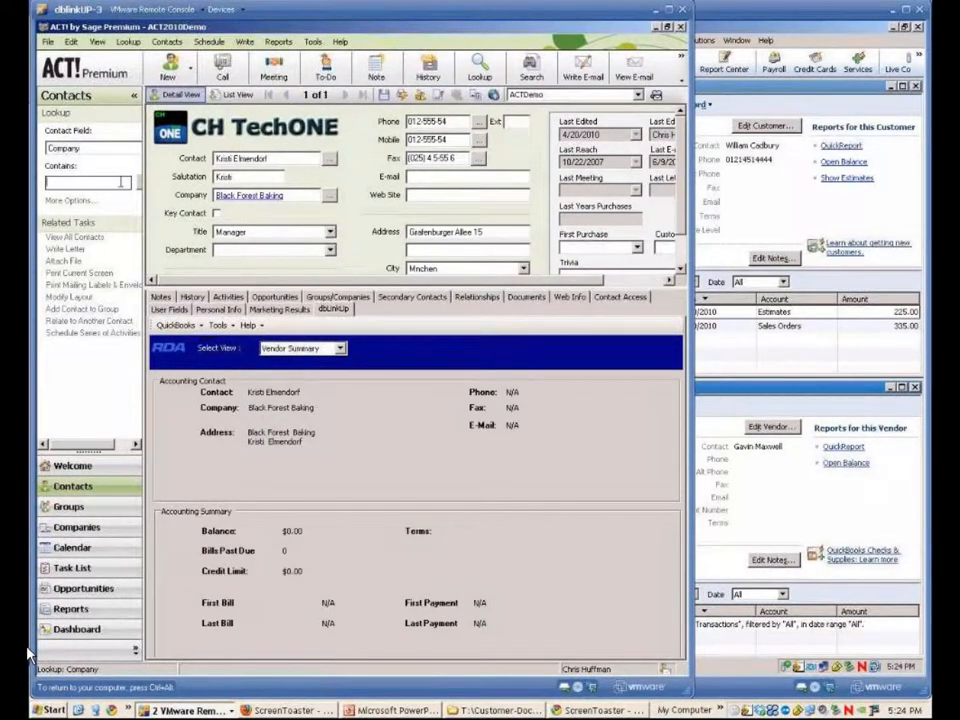
{"action": "type", "text": "finch"}
{"action": "key", "text": "Return"}
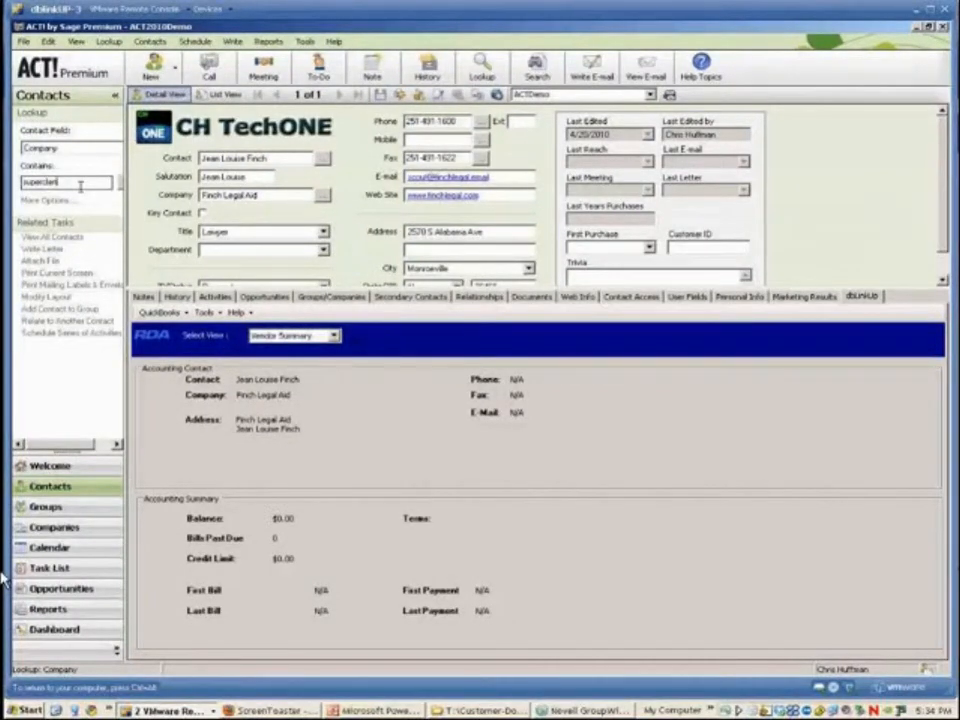
Look up Superclean, open its second contact, and choose to link a different QuickBooks record, agreeing to remove the old link.
{"action": "key", "text": "Return"}
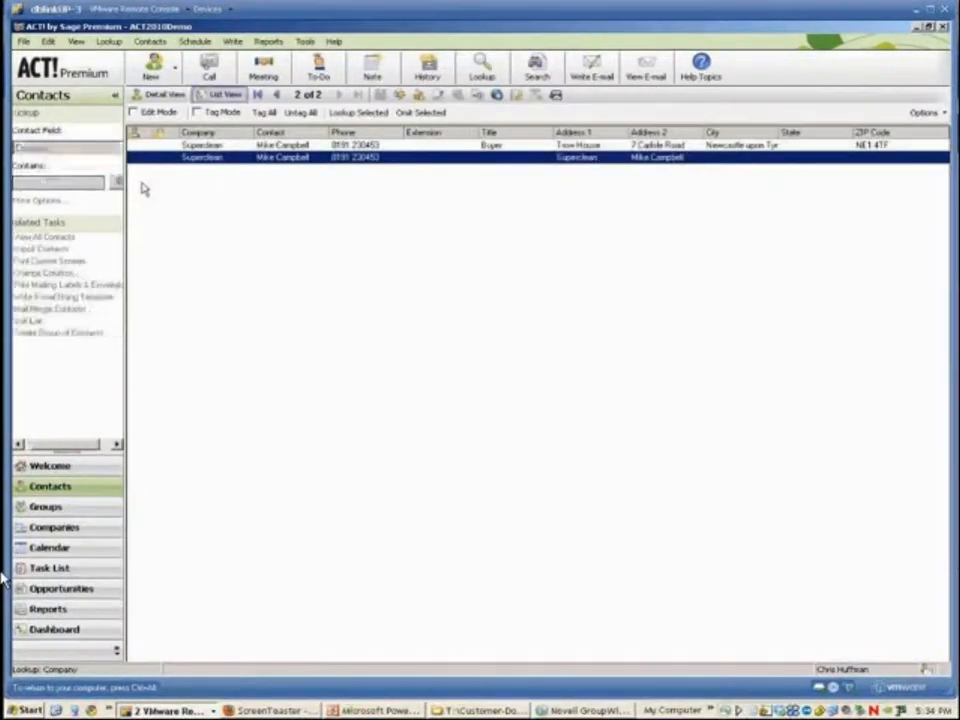
{"action": "double_click", "coordinate": [257, 165]}
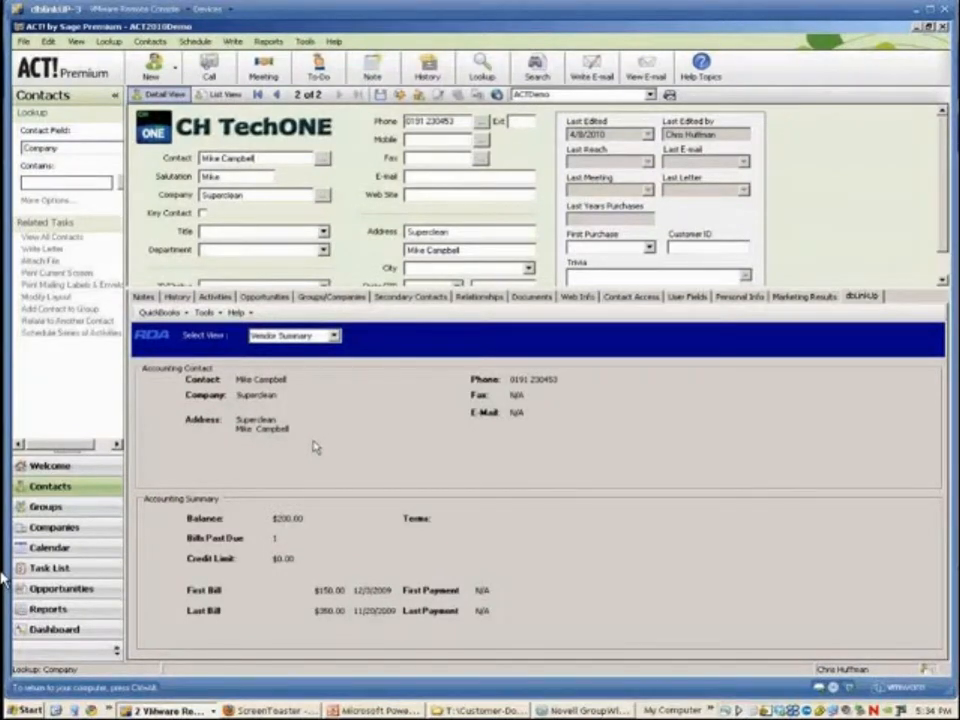
{"action": "left_click", "coordinate": [158, 312]}
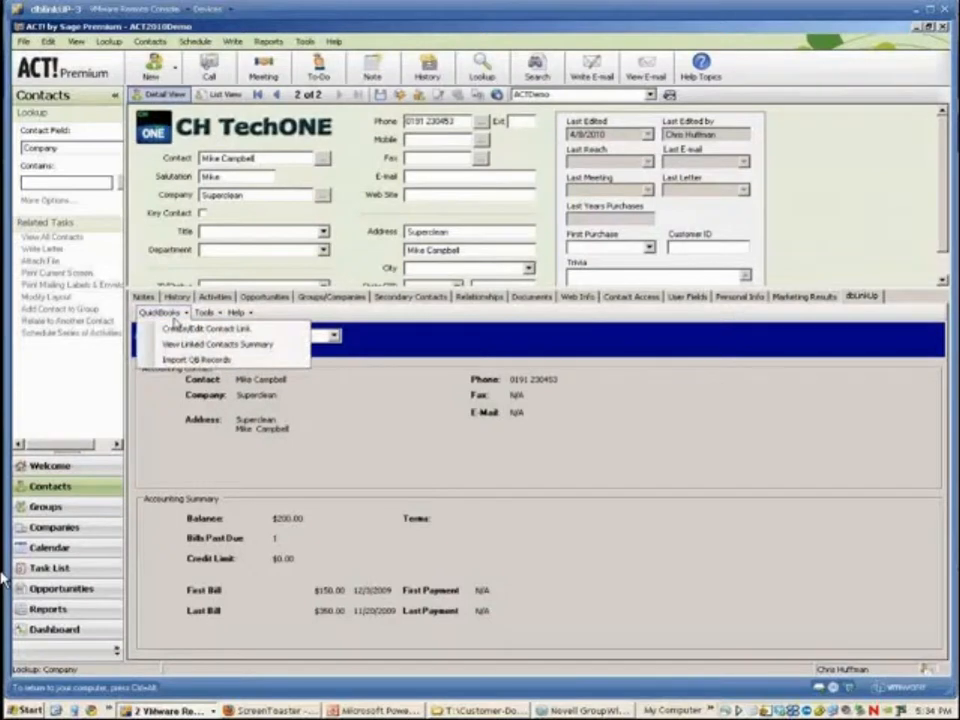
{"action": "left_click", "coordinate": [192, 330]}
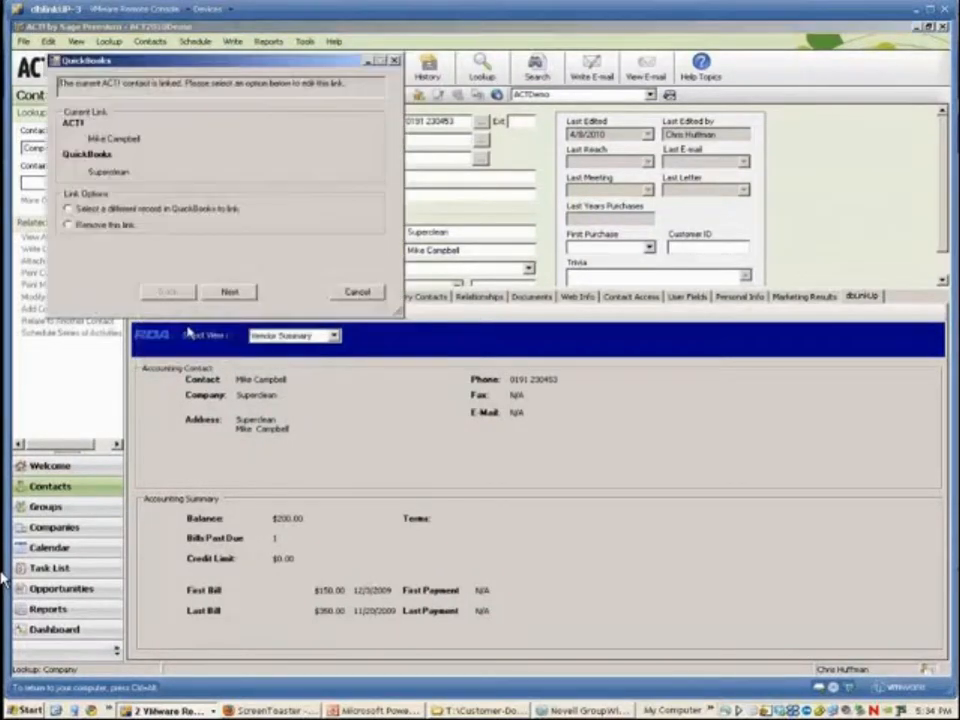
{"action": "left_click_drag", "start_coordinate": [237, 63], "coordinate": [636, 276]}
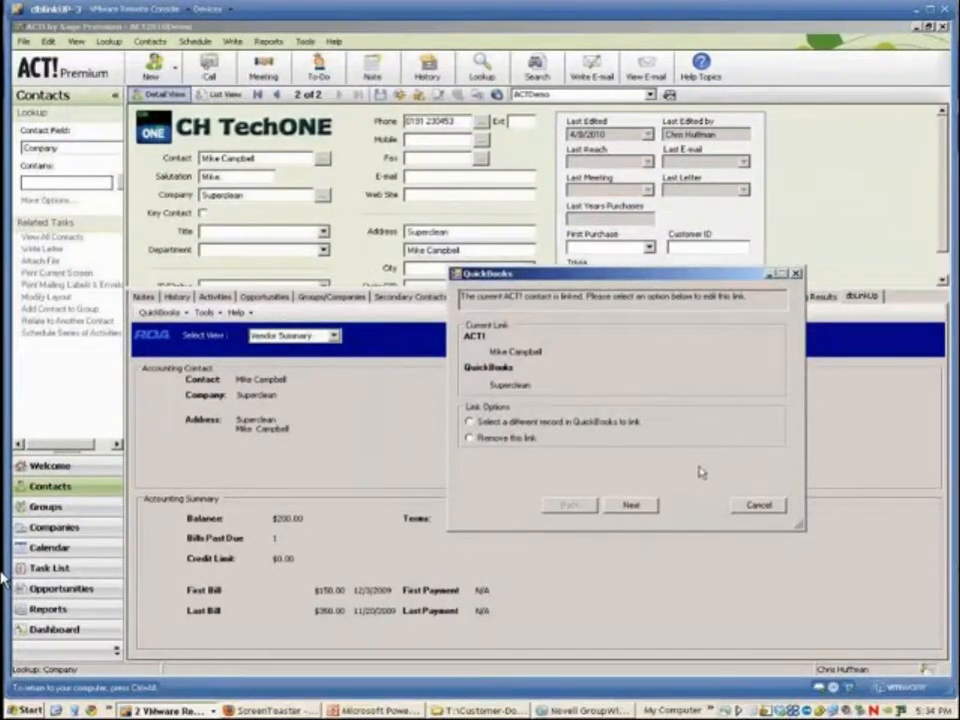
{"action": "left_click", "coordinate": [487, 424]}
{"action": "left_click", "coordinate": [630, 506]}
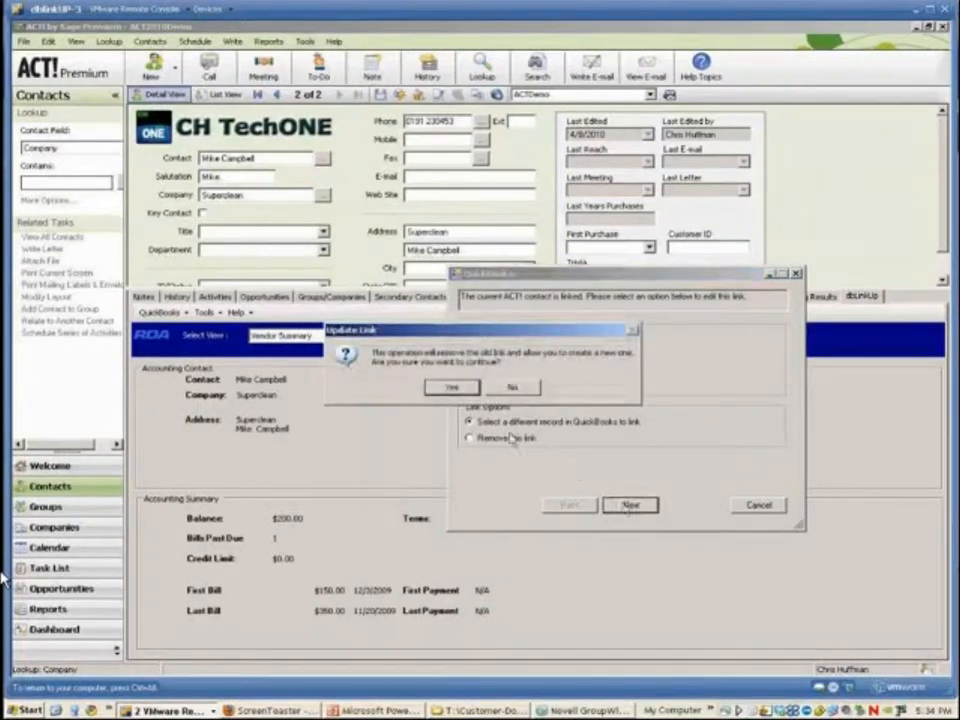
{"action": "left_click", "coordinate": [447, 389]}
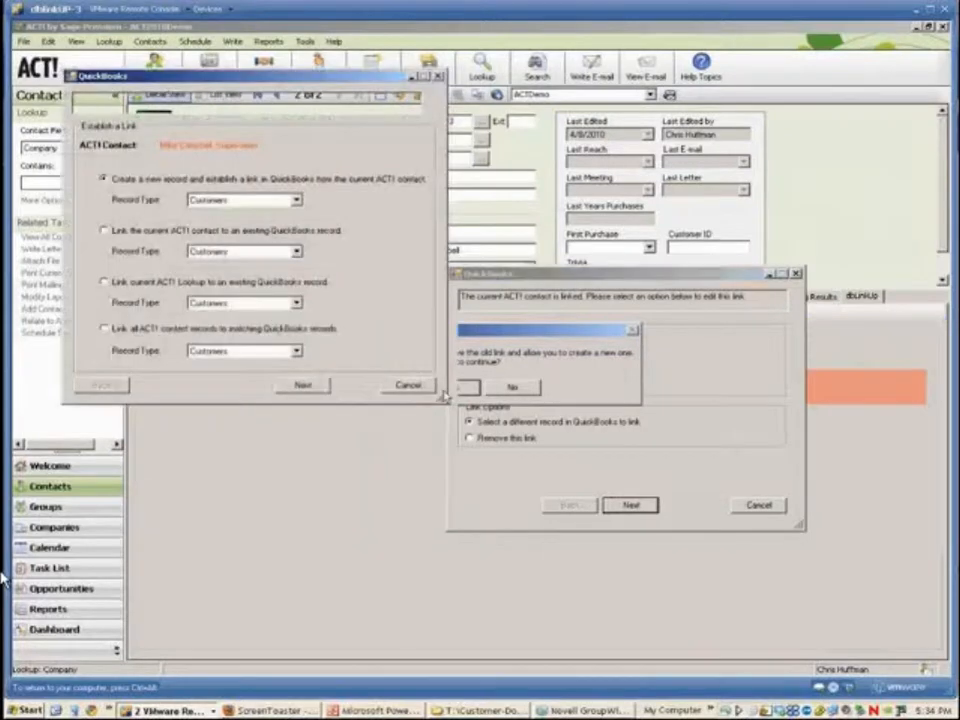
Link the current Superclean contact to the existing customer record Liberty Savings & Loan.
{"action": "left_click", "coordinate": [115, 232]}
{"action": "left_click", "coordinate": [304, 387]}
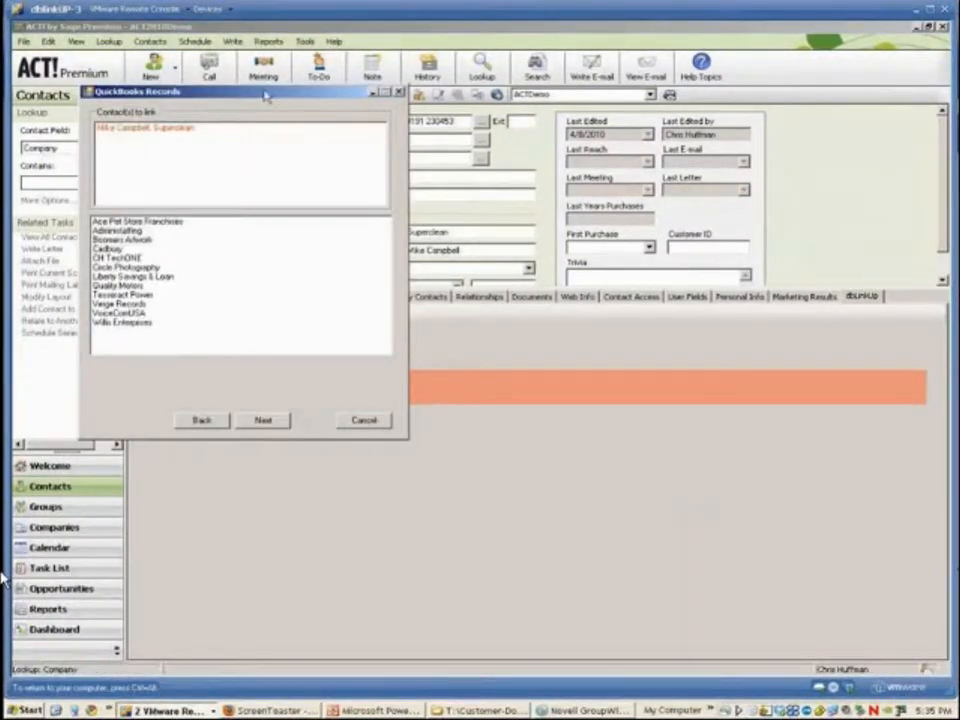
{"action": "left_click_drag", "start_coordinate": [266, 96], "coordinate": [668, 232]}
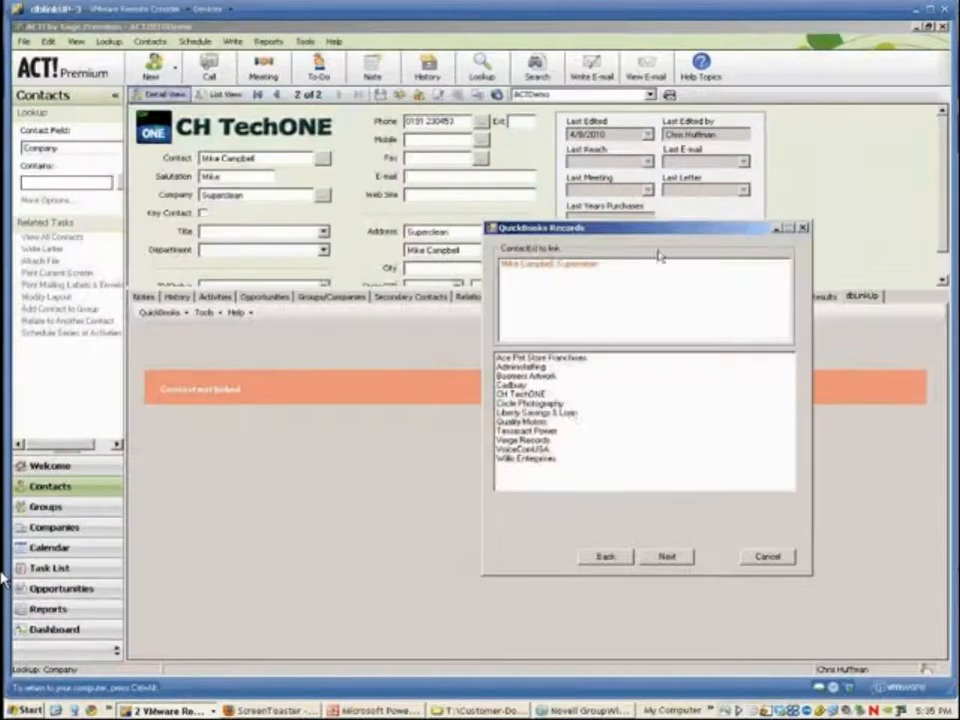
{"action": "left_click", "coordinate": [540, 412]}
{"action": "left_click", "coordinate": [666, 556]}
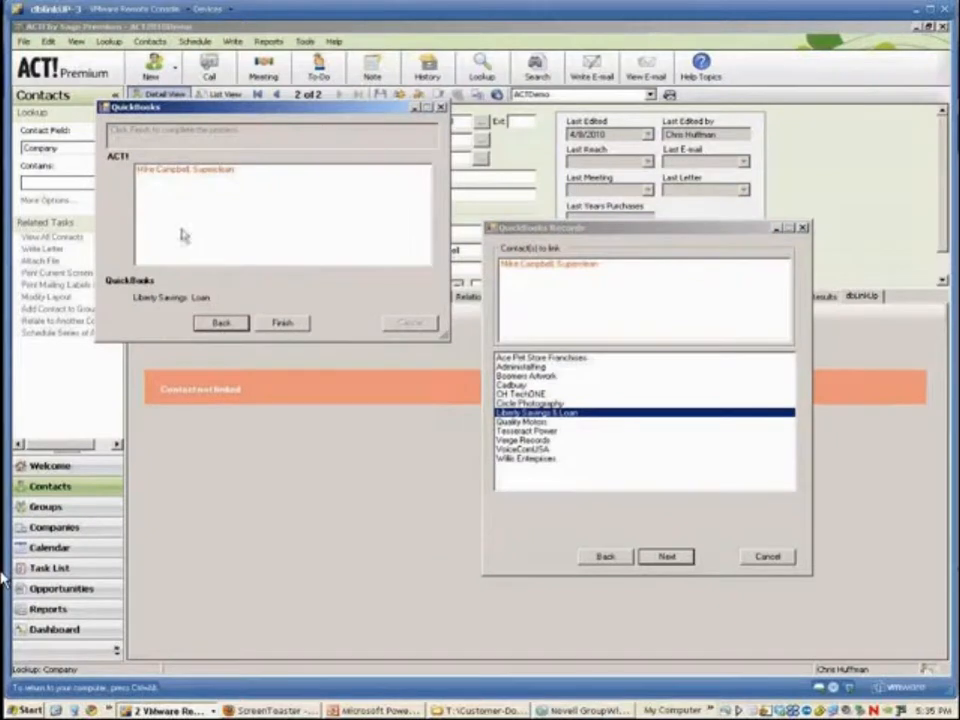
{"action": "left_click", "coordinate": [277, 323]}
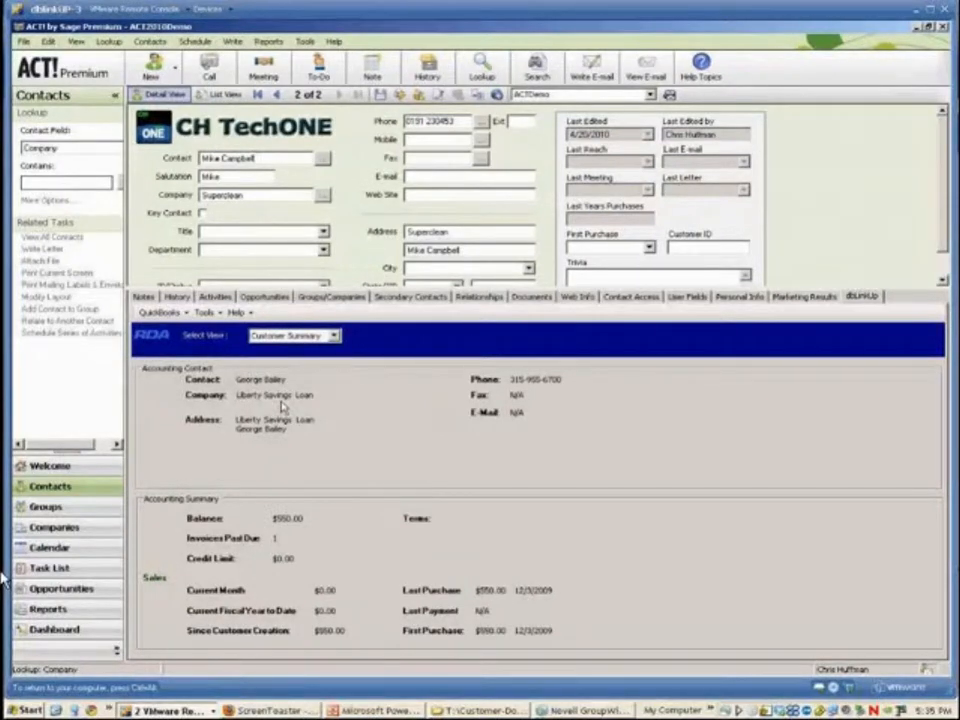
Edit the Superclean contact's link and remove it, confirming the removal.
{"action": "left_click", "coordinate": [162, 316]}
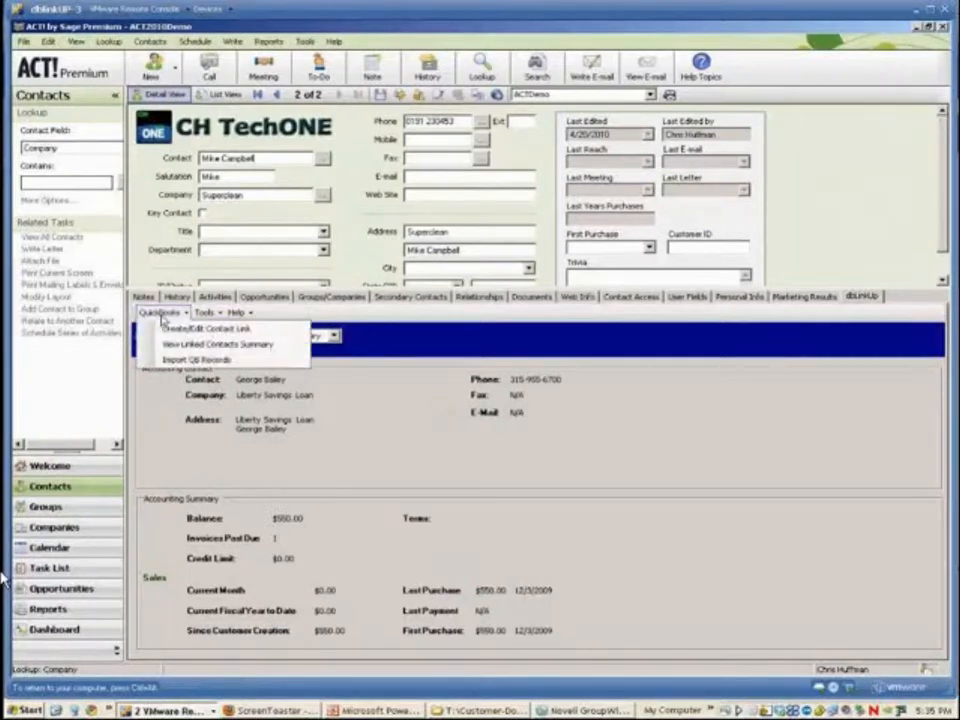
{"action": "left_click", "coordinate": [178, 329]}
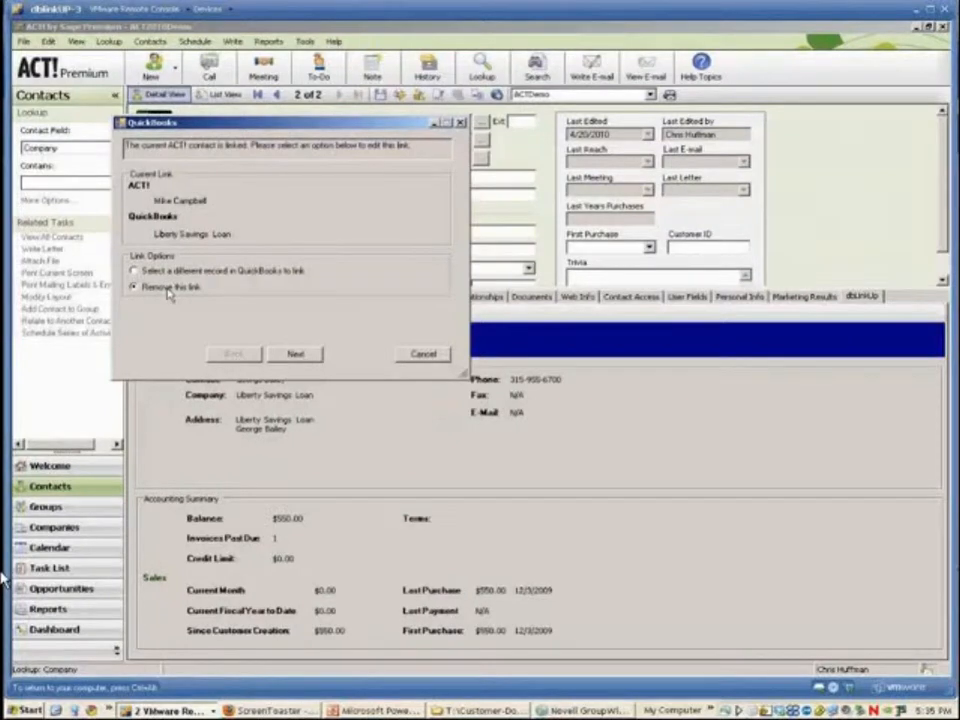
{"action": "left_click", "coordinate": [295, 353]}
{"action": "left_click", "coordinate": [434, 389]}
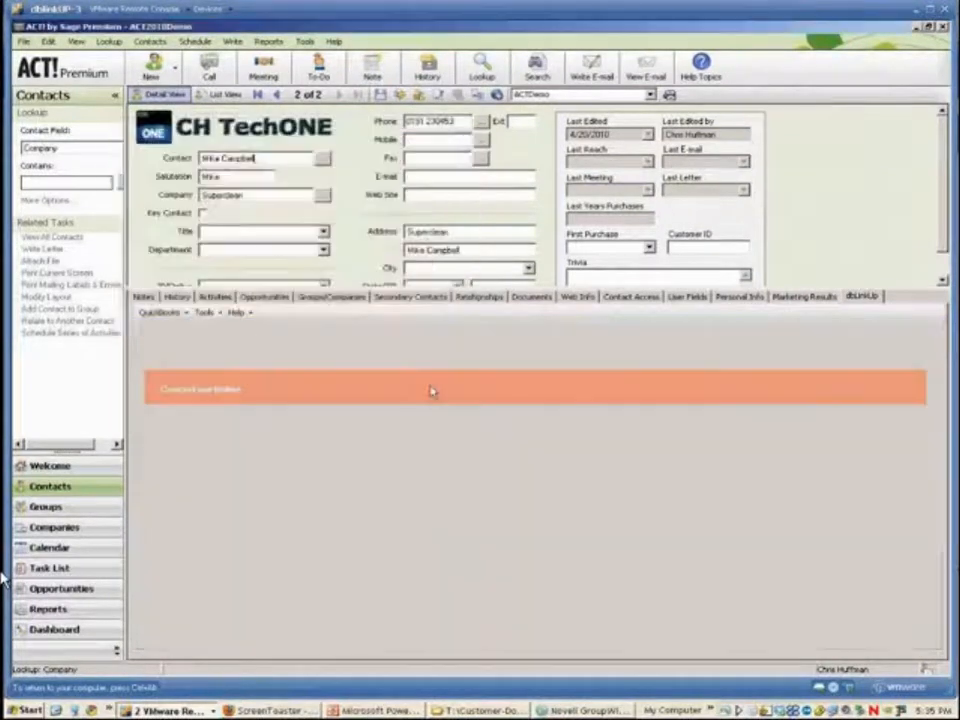